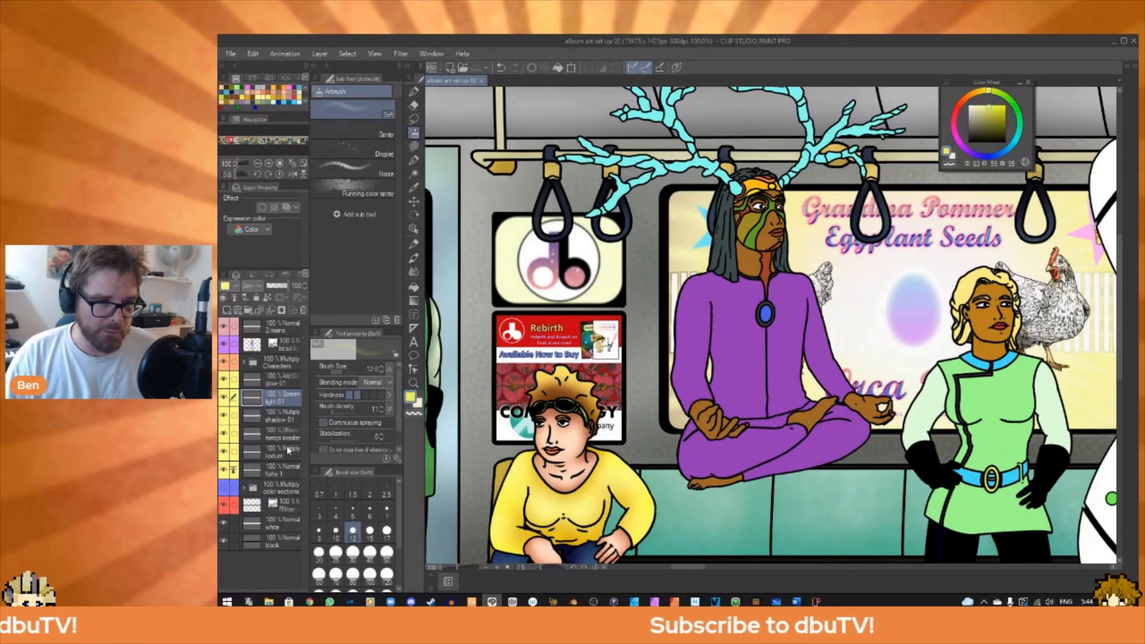
# Check the shadow, light and glow layers, and make the sweater layer the active one.
pyautogui.click(281, 424)
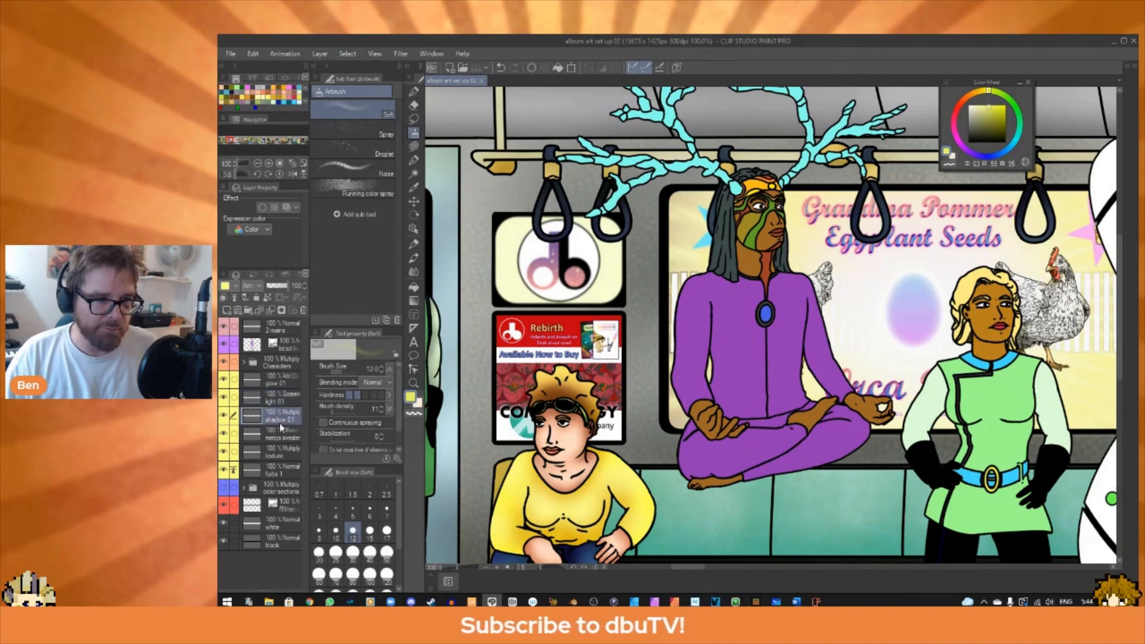
pyautogui.click(285, 399)
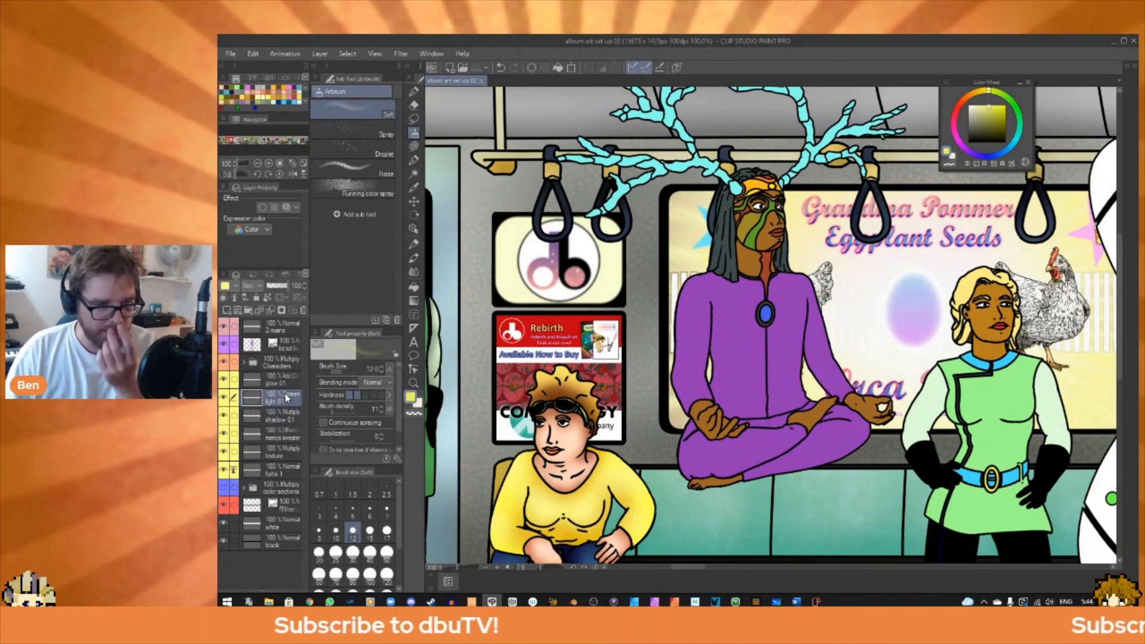
pyautogui.click(285, 381)
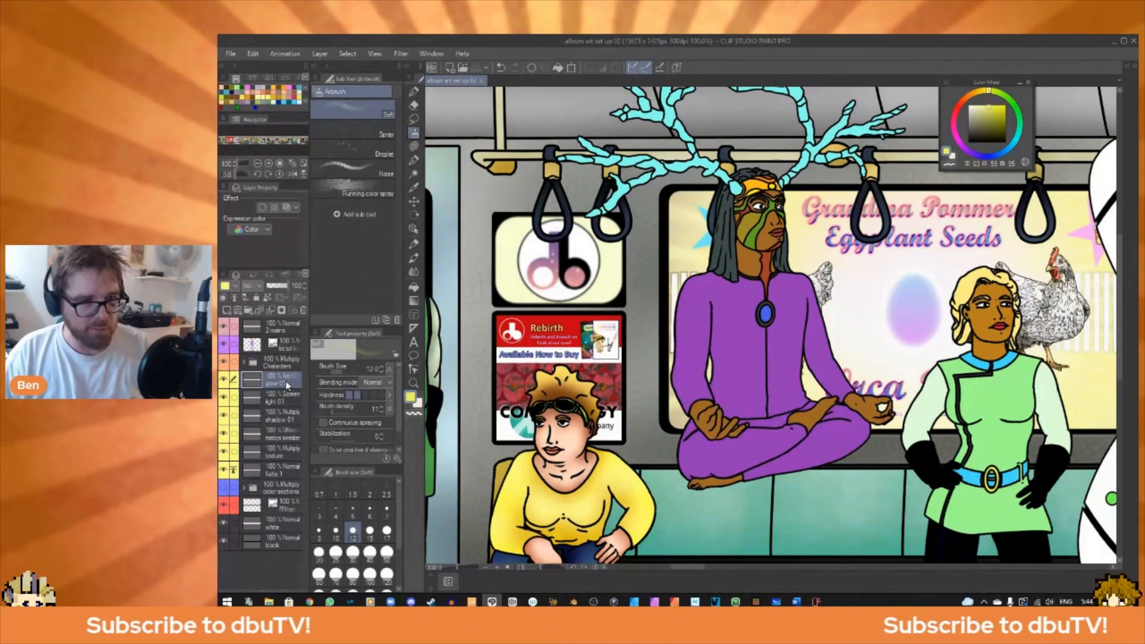
pyautogui.click(284, 446)
pyautogui.click(285, 440)
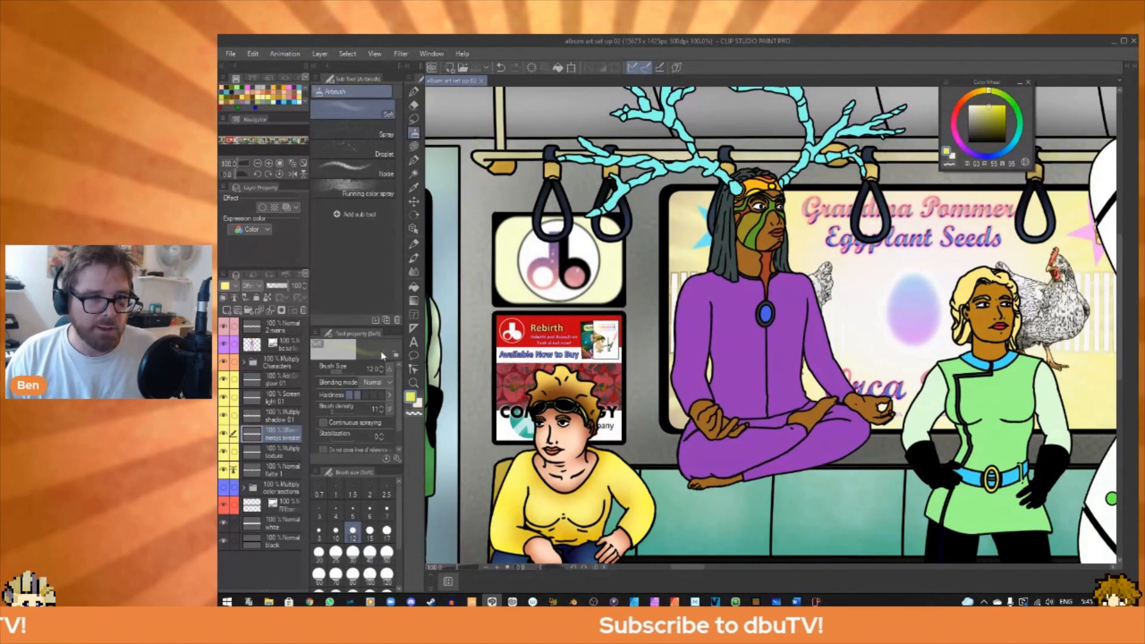
# Select the meditating figure's purple outfit using Auto select with the selection for referred layers option.
pyautogui.click(416, 173)
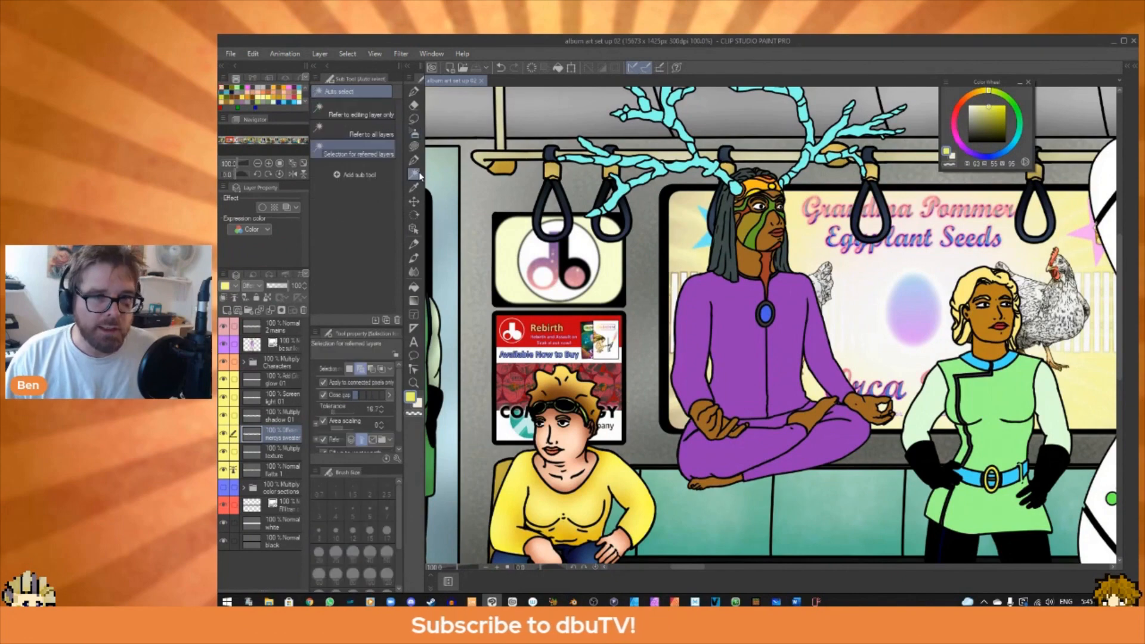
pyautogui.scroll(1, 835, 430)
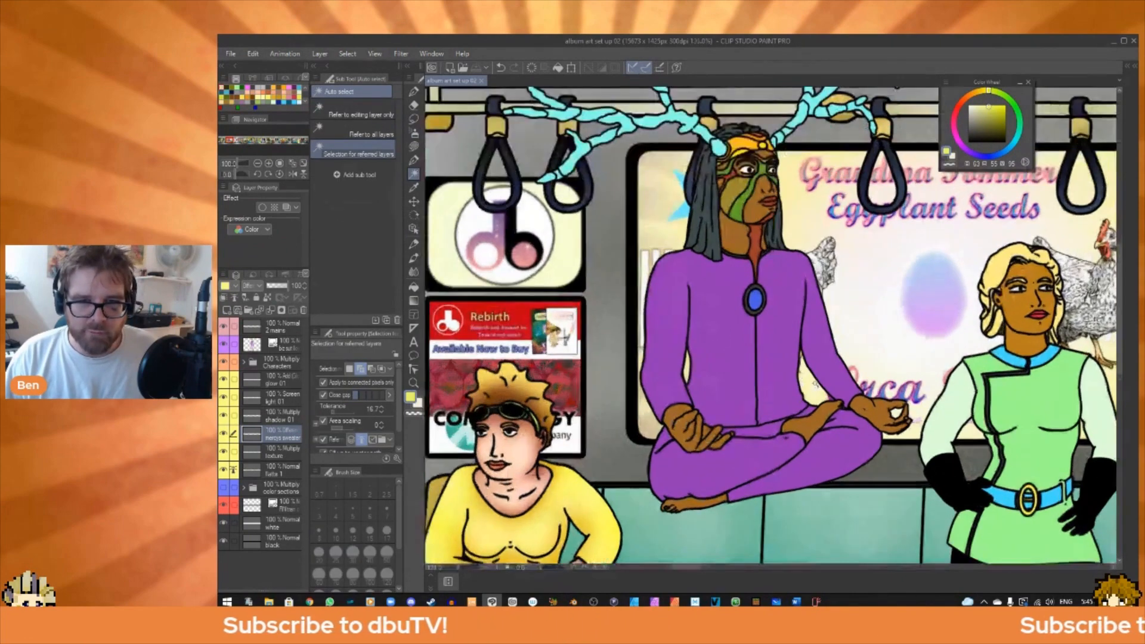
pyautogui.click(804, 469)
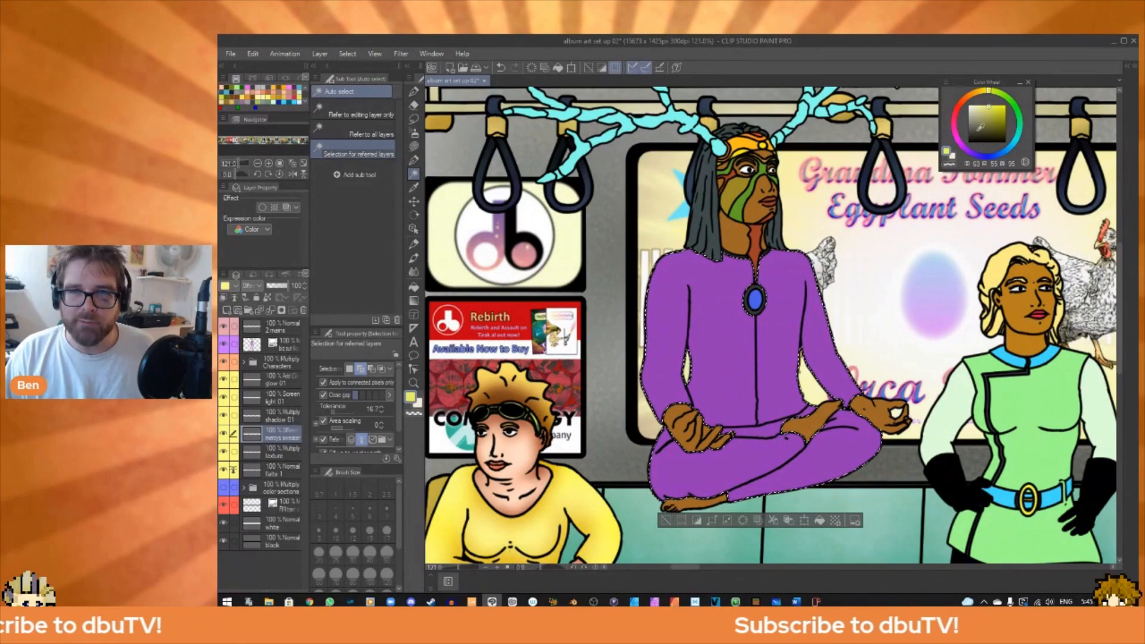
# Browse the color pattern materials through the pattern, effect and feeling, nature and artificial background categories.
pyautogui.click(1134, 69)
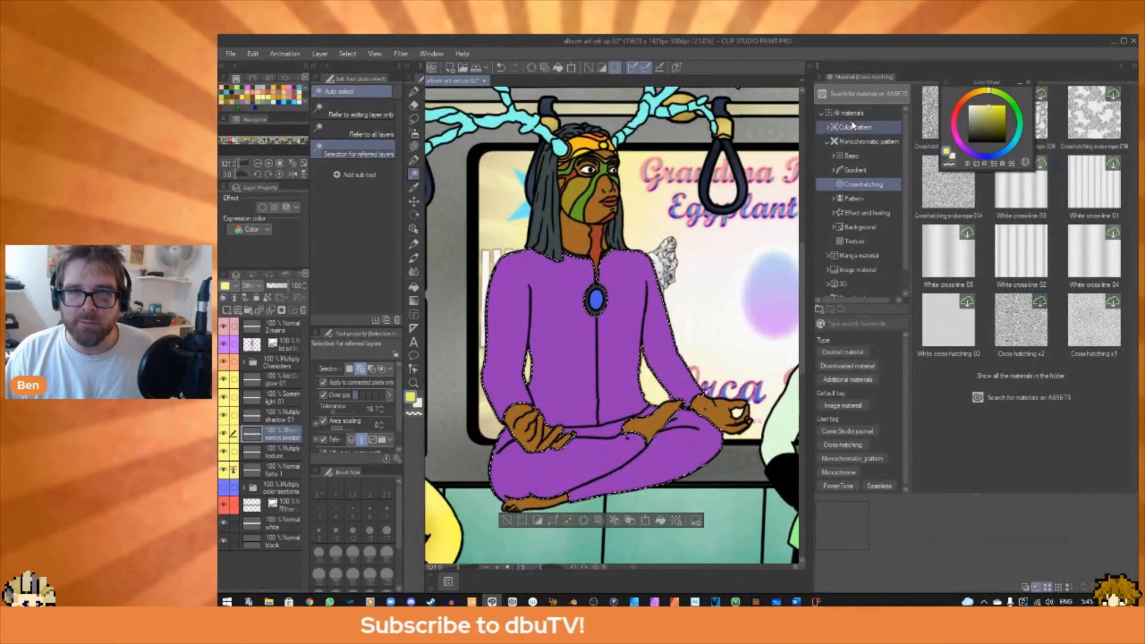
pyautogui.click(829, 129)
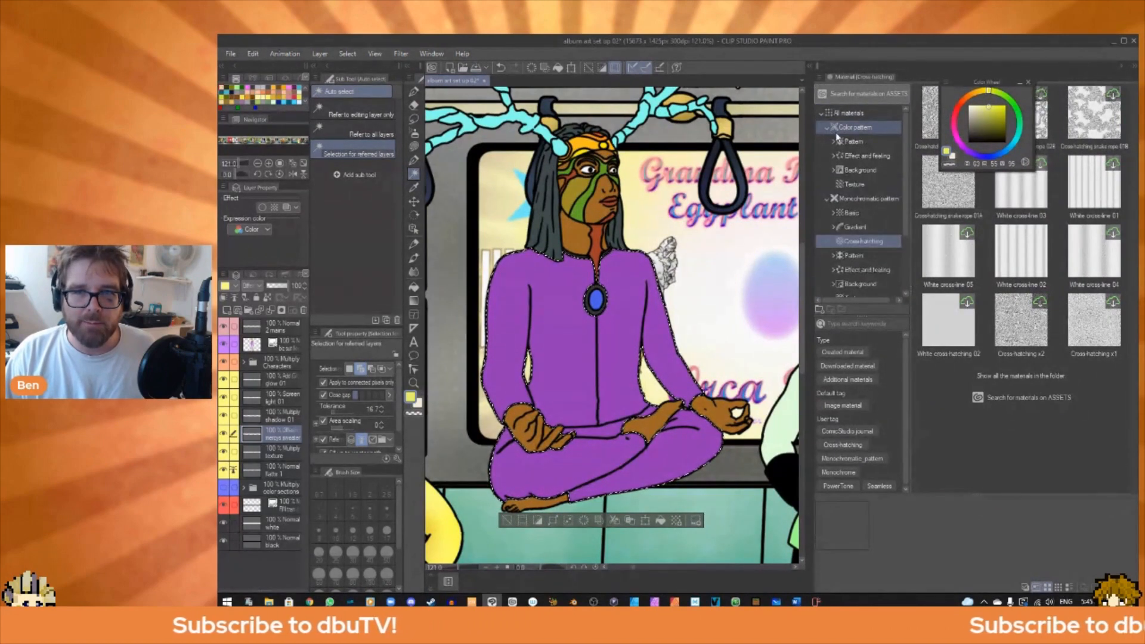
pyautogui.click(835, 143)
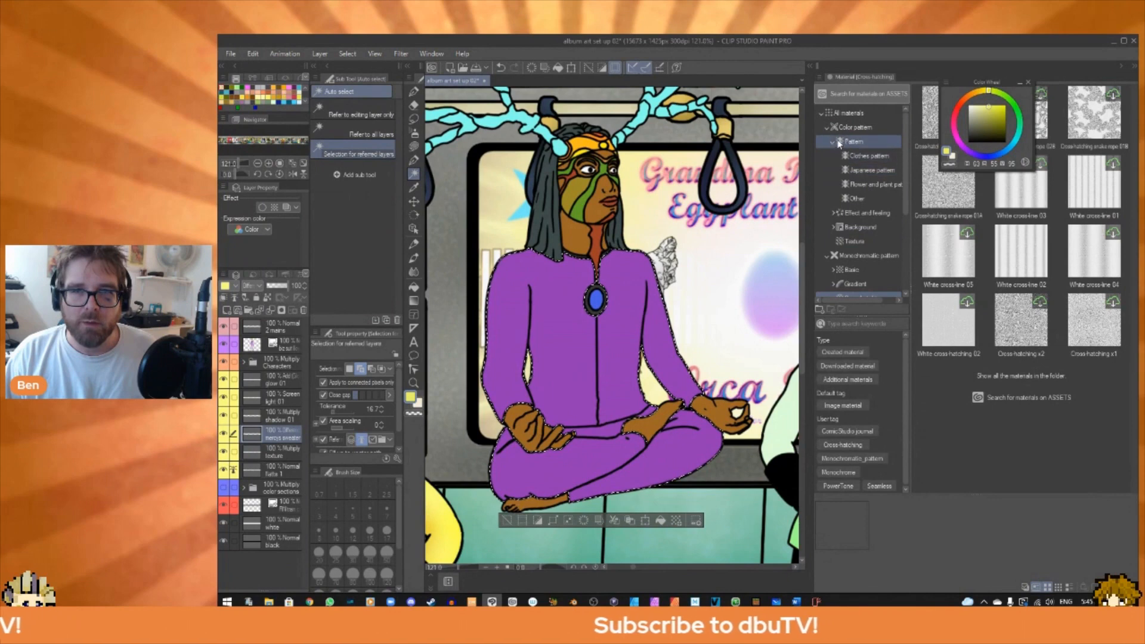
pyautogui.click(837, 215)
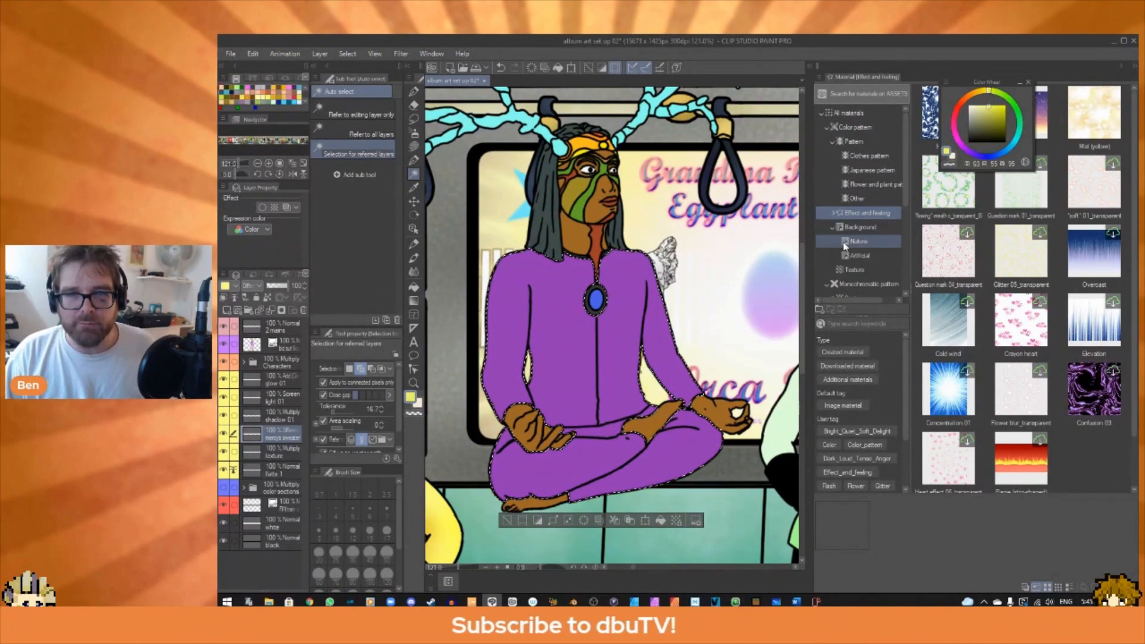
pyautogui.click(844, 245)
pyautogui.click(849, 254)
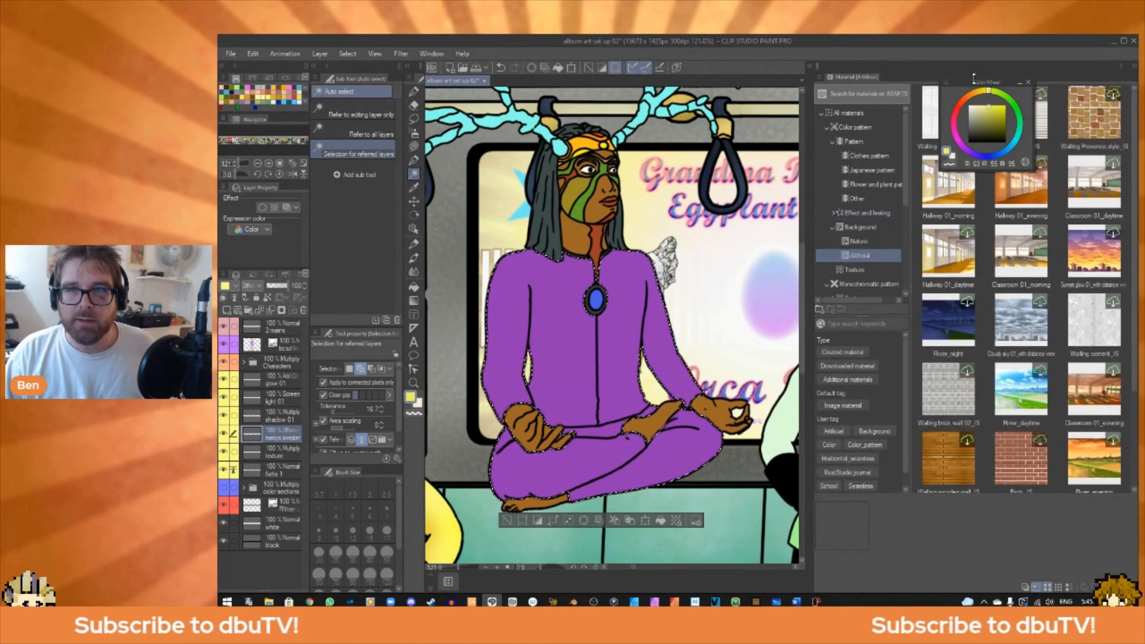
# Dock the floating color wheel above the navigator and show the color texture materials.
pyautogui.moveTo(973, 78); pyautogui.dragTo(241, 108)
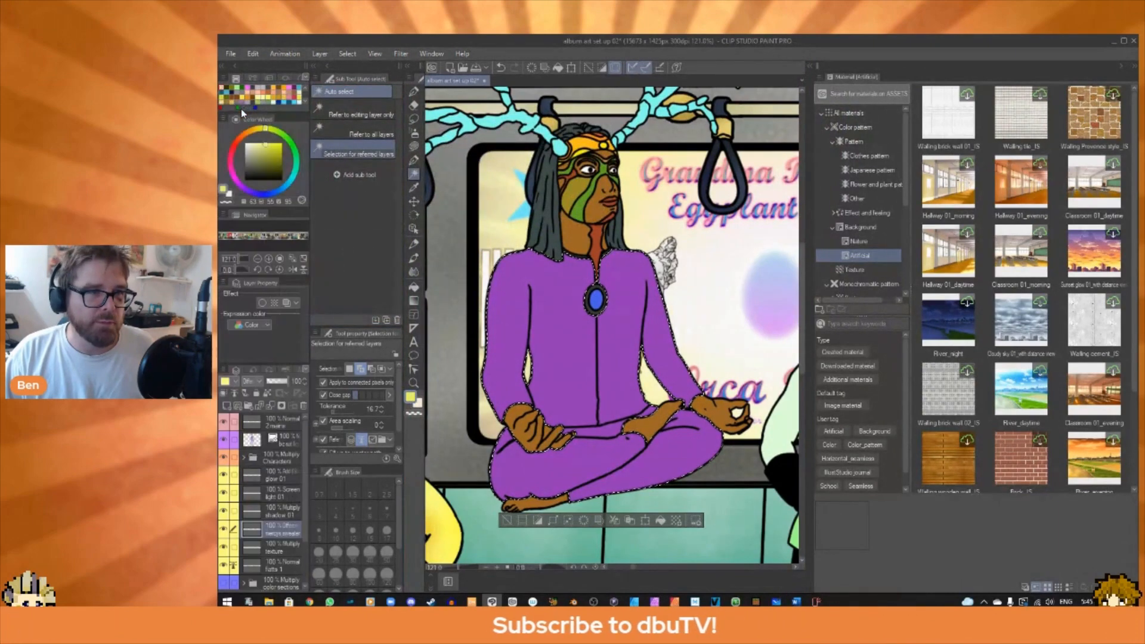
pyautogui.scroll(-2, 985, 350)
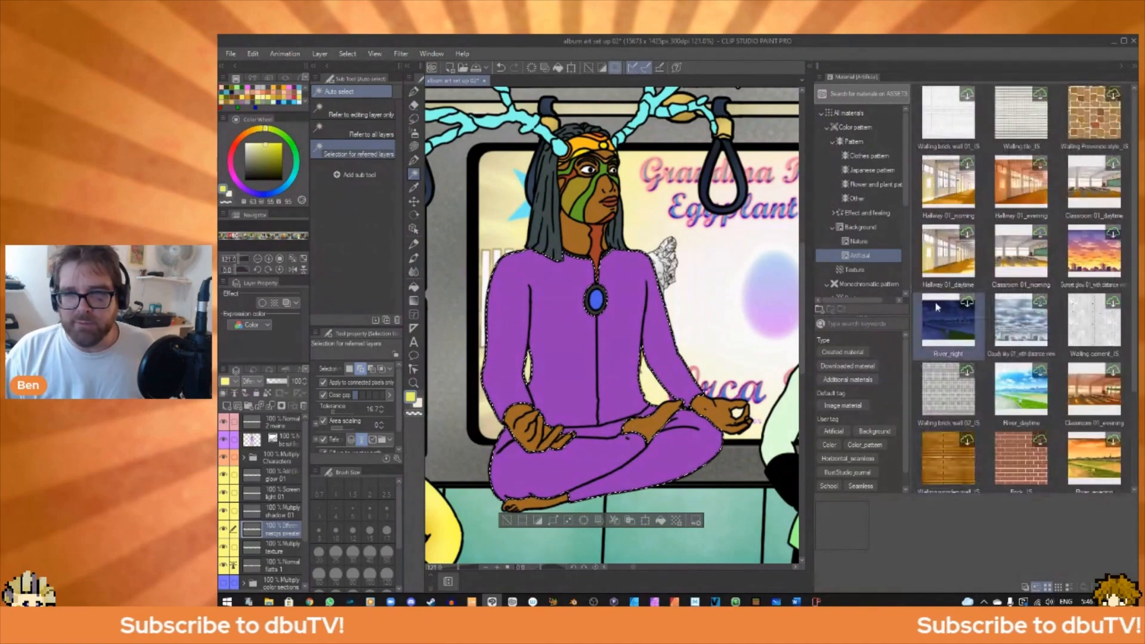
pyautogui.click(868, 272)
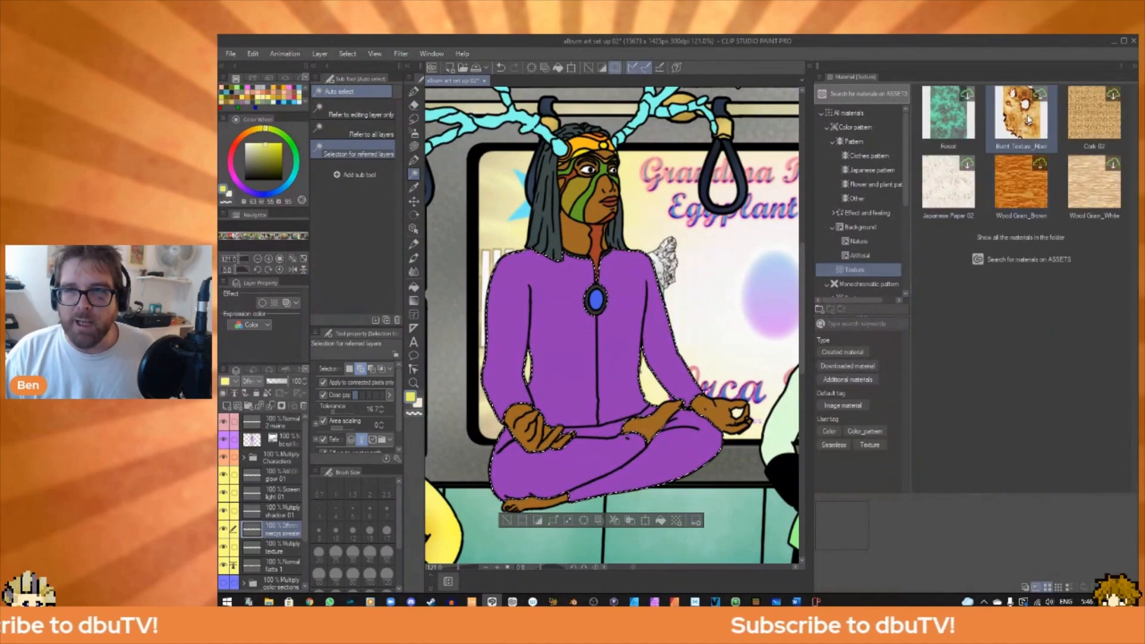
# Find the Pattern category within the monochromatic pattern materials and list its contents.
pyautogui.scroll(-3, 879, 288)
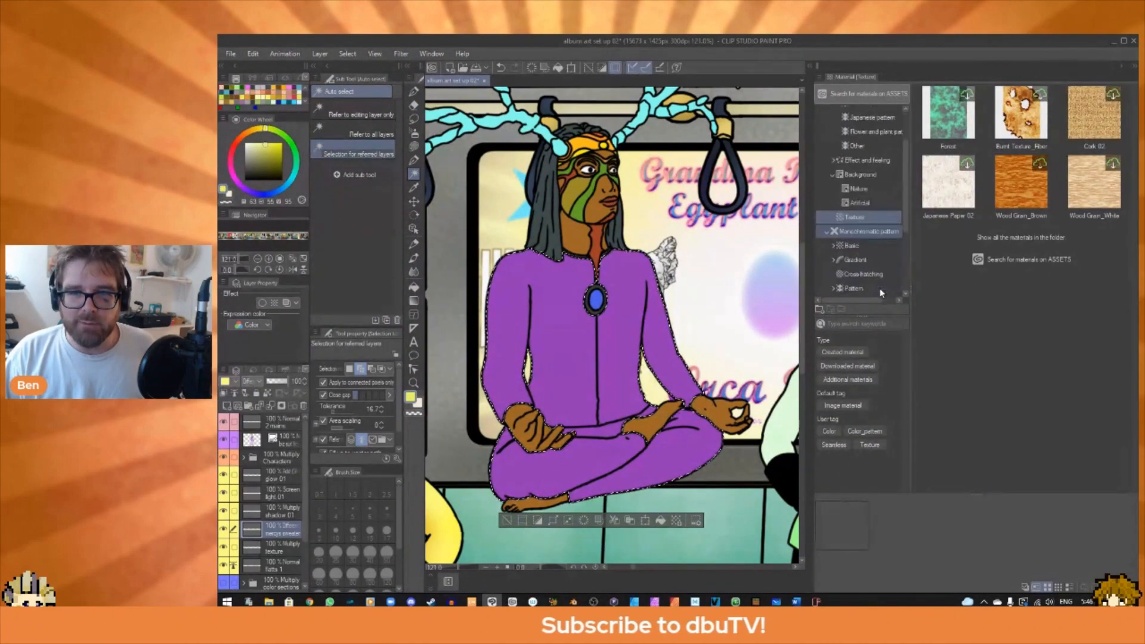
pyautogui.click(833, 265)
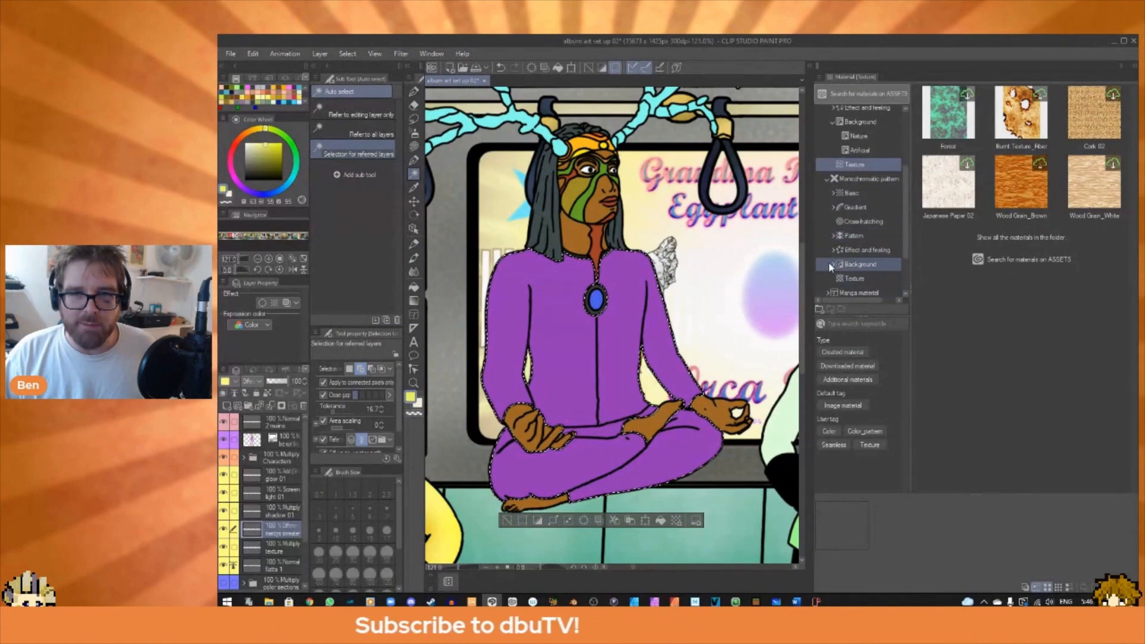
pyautogui.scroll(-1, 833, 264)
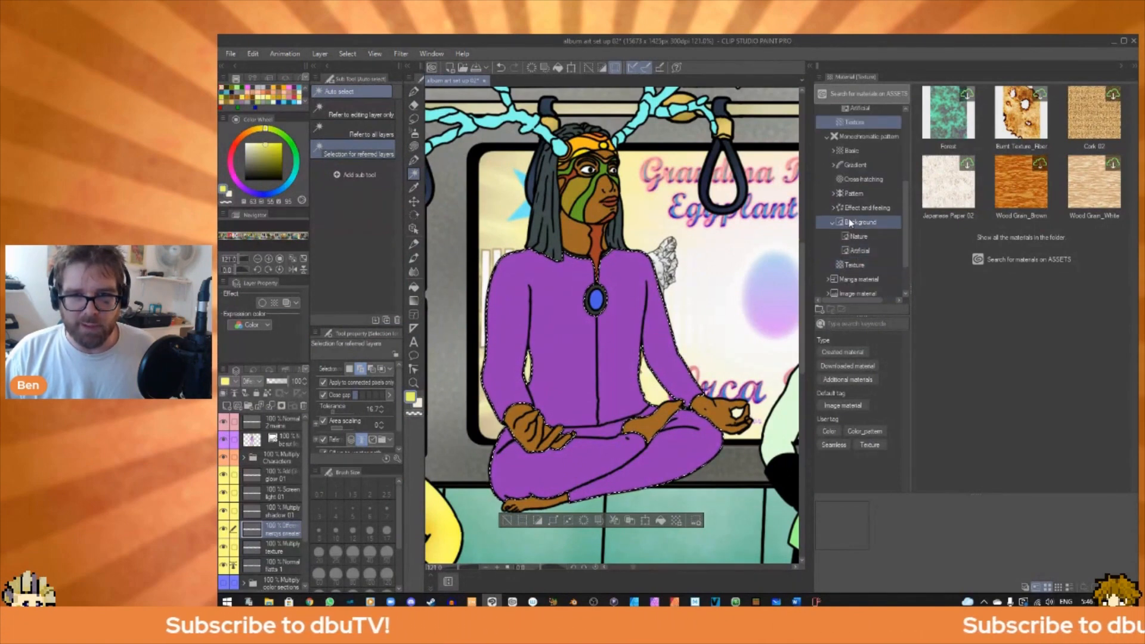
pyautogui.scroll(2, 838, 264)
pyautogui.click(835, 259)
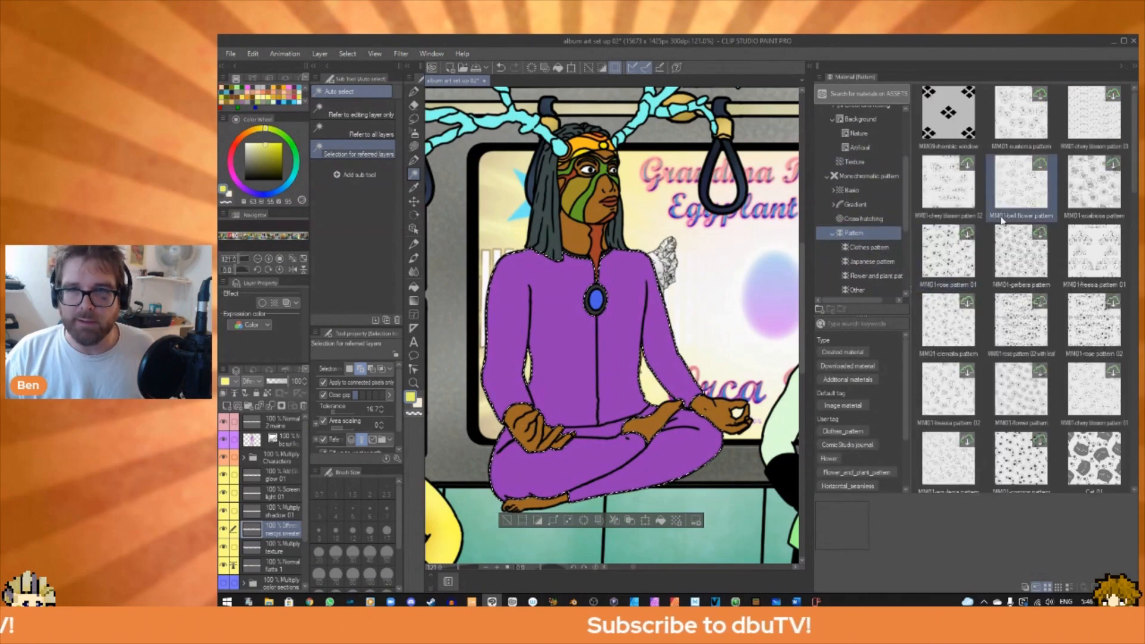
# Apply the monochromatic Japanese pattern material to the selected purple outfit.
pyautogui.scroll(-2, 1023, 253)
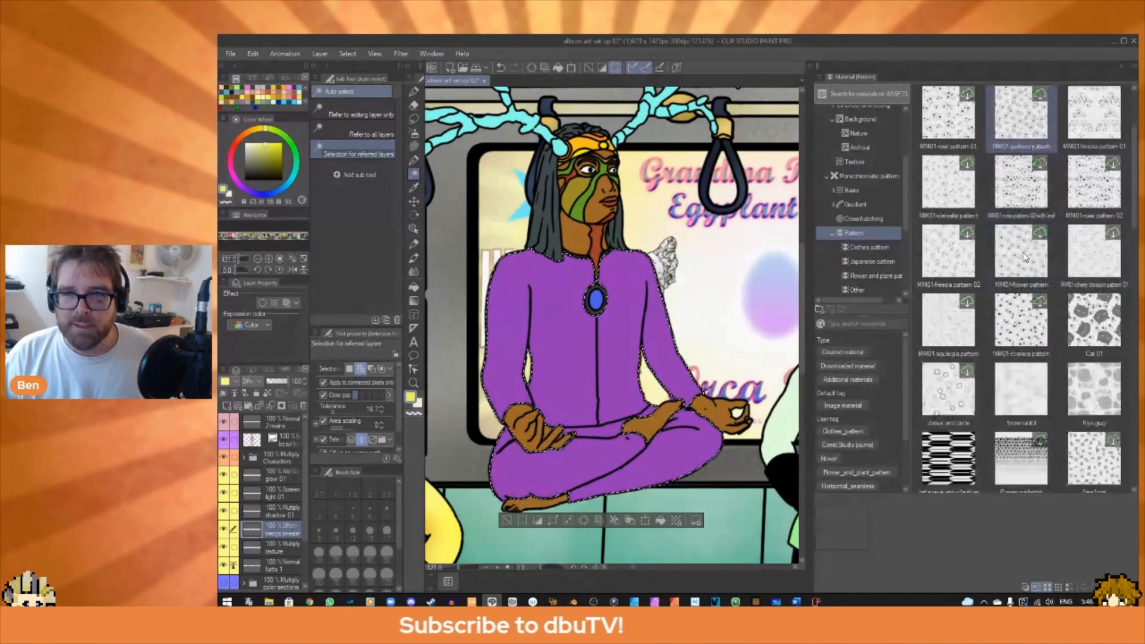
pyautogui.scroll(-2, 1025, 258)
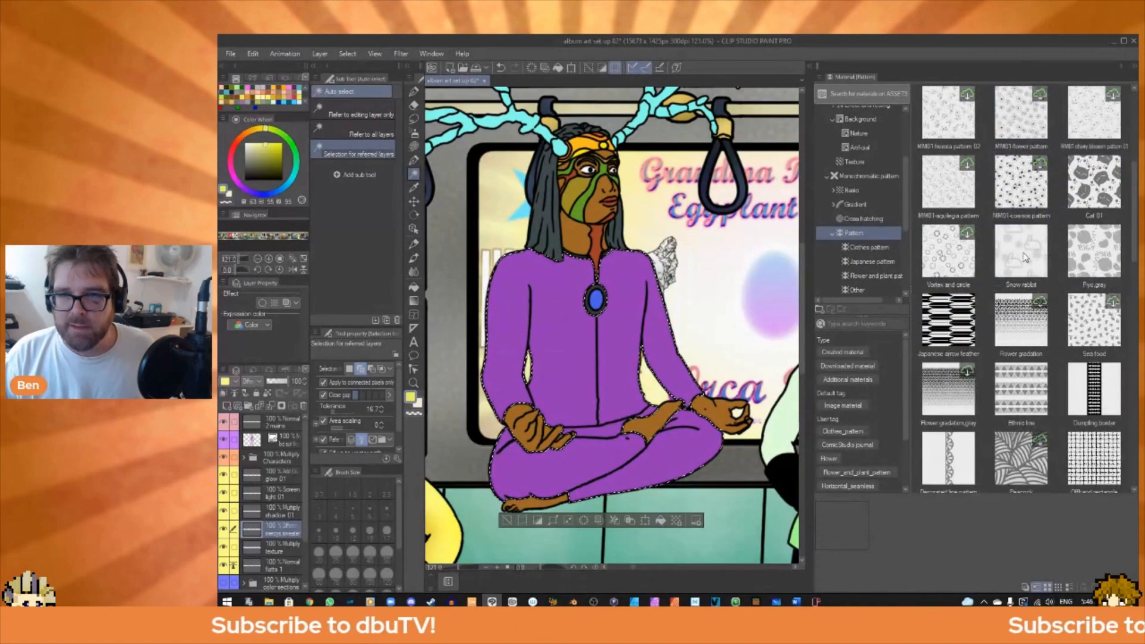
pyautogui.scroll(-2, 1026, 262)
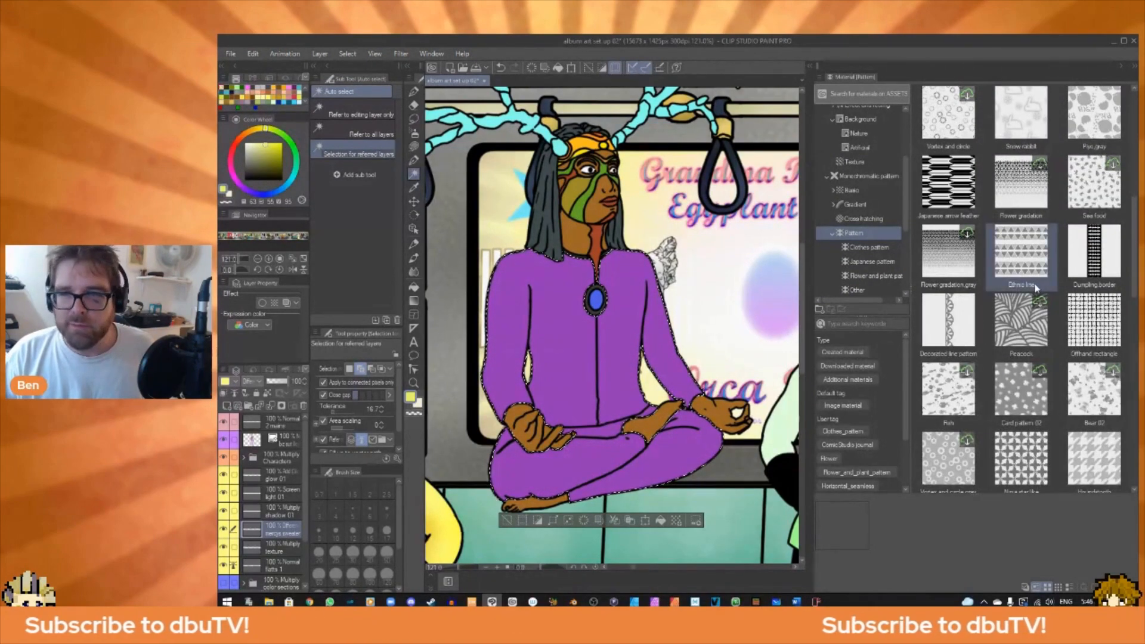
pyautogui.scroll(-1, 1036, 292)
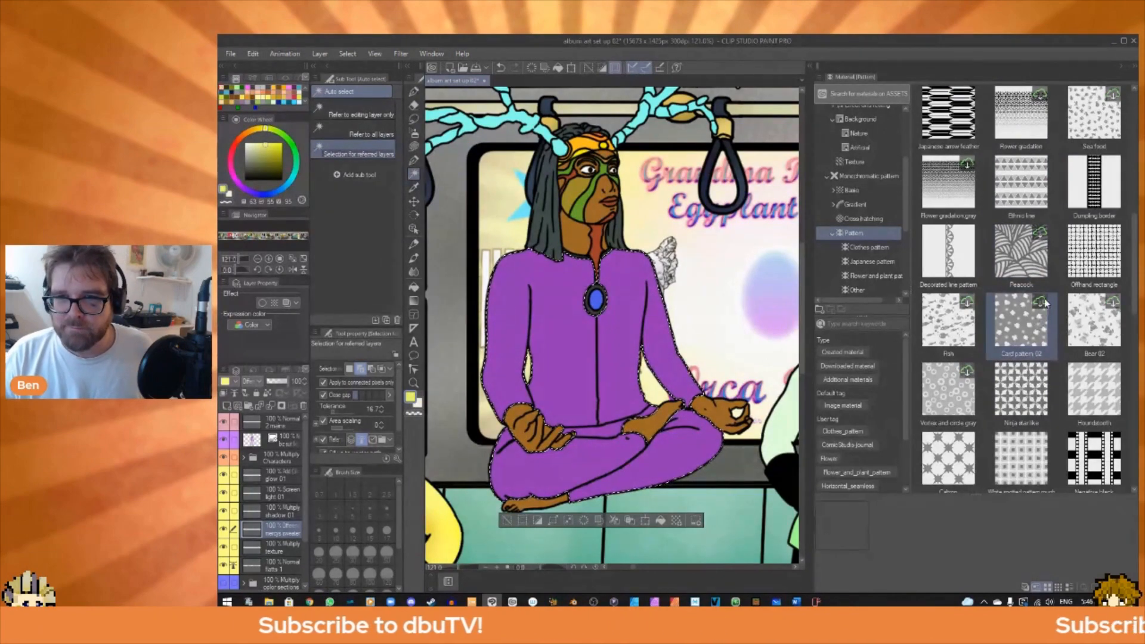
pyautogui.scroll(-3, 1043, 305)
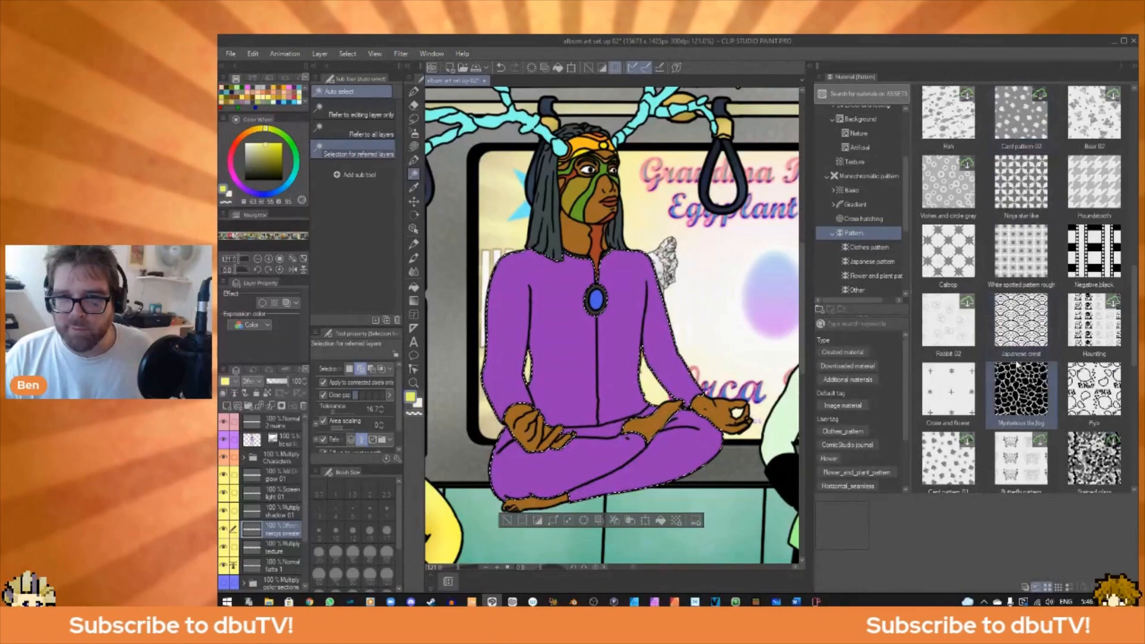
pyautogui.scroll(-1, 1017, 365)
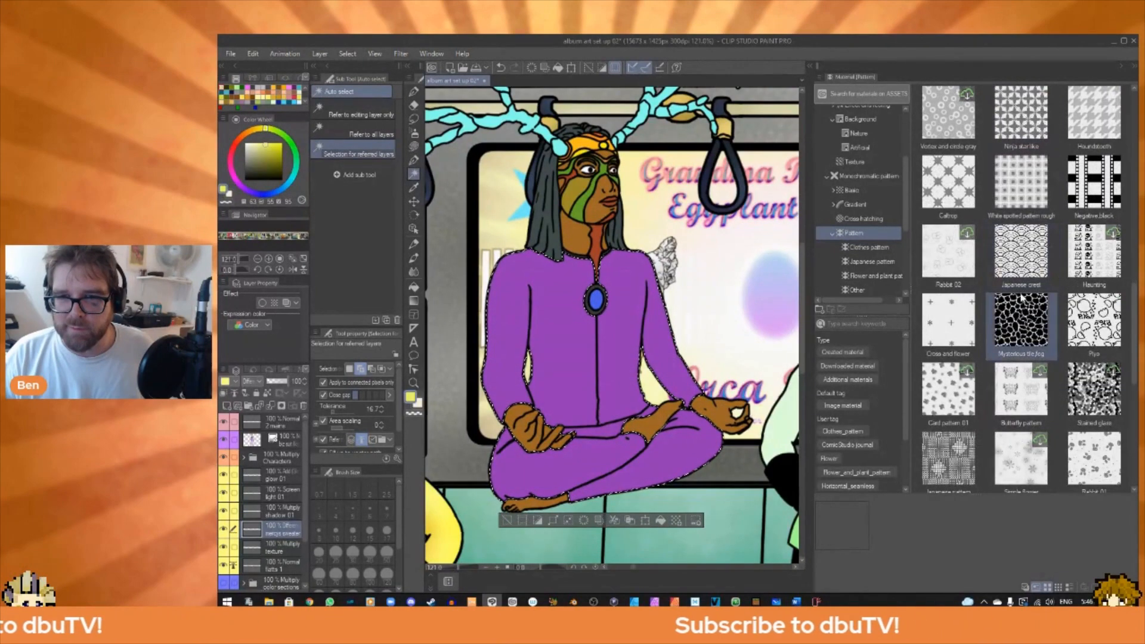
pyautogui.scroll(-2, 1026, 334)
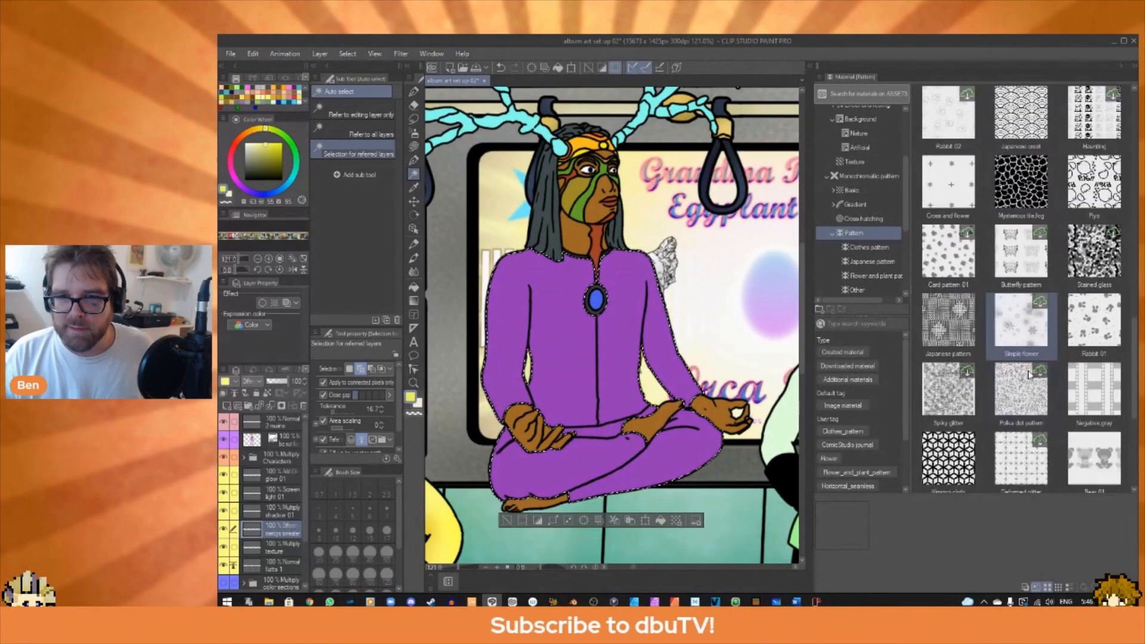
pyautogui.scroll(-1, 1029, 375)
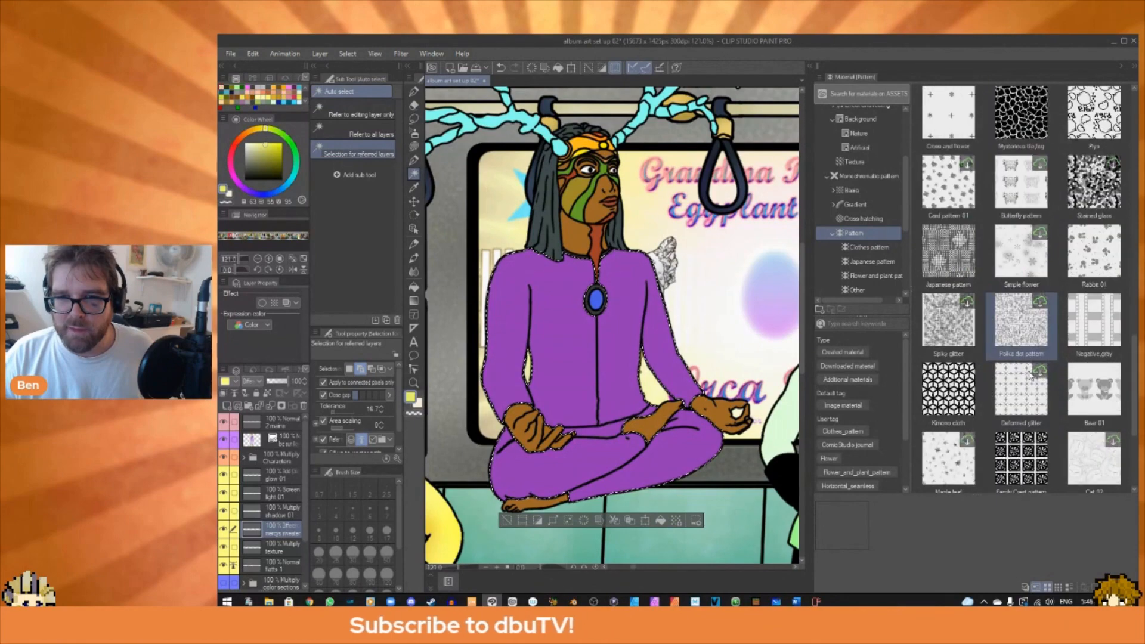
pyautogui.click(956, 275)
pyautogui.moveTo(960, 264); pyautogui.dragTo(596, 322)
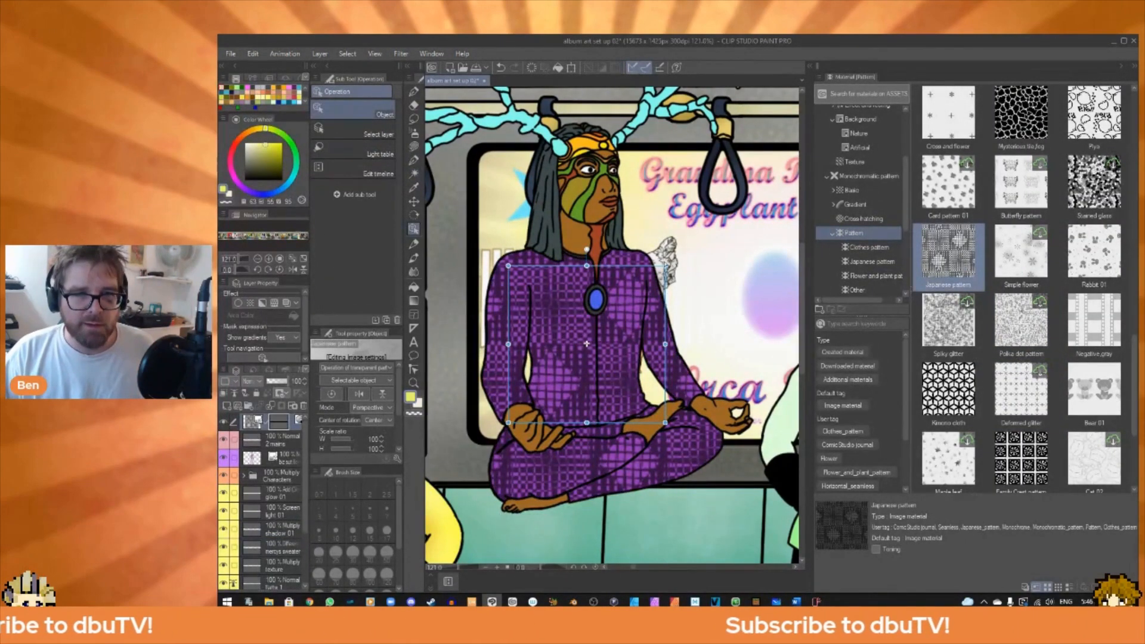
# Distort the Japanese pattern tile in perspective so its left edge is taller than its right edge.
pyautogui.moveTo(665, 266); pyautogui.dragTo(662, 272)
pyautogui.moveTo(508, 266); pyautogui.dragTo(554, 268)
pyautogui.moveTo(553, 312); pyautogui.dragTo(508, 251)
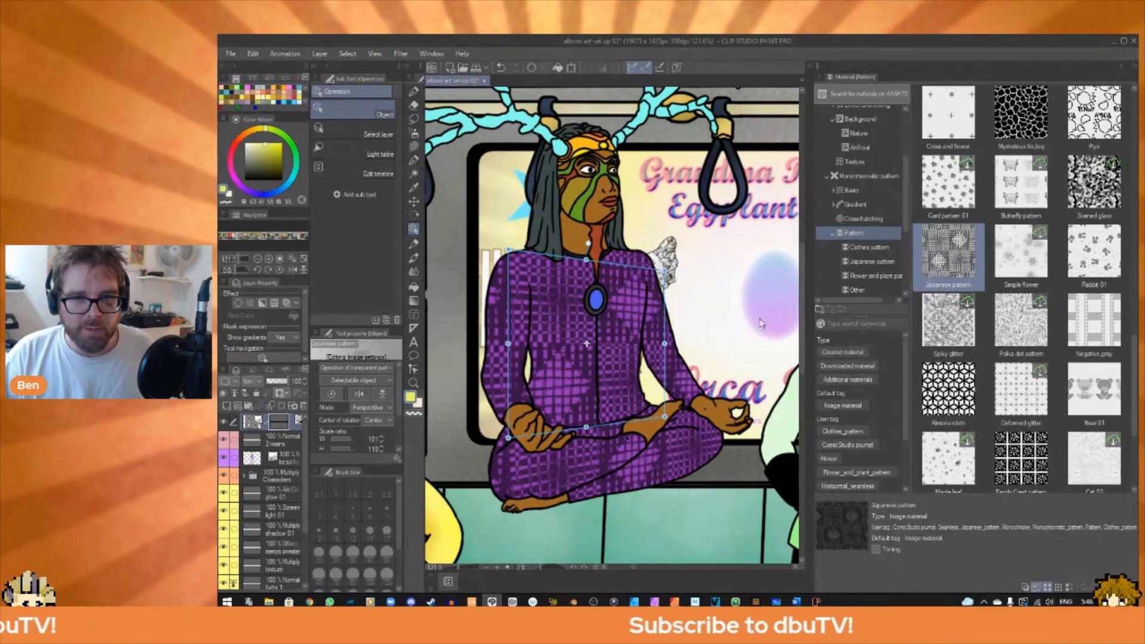
# Collapse the material library and move the Japanese pattern layer between the sweater layer and the multiply texture layer.
pyautogui.click(811, 68)
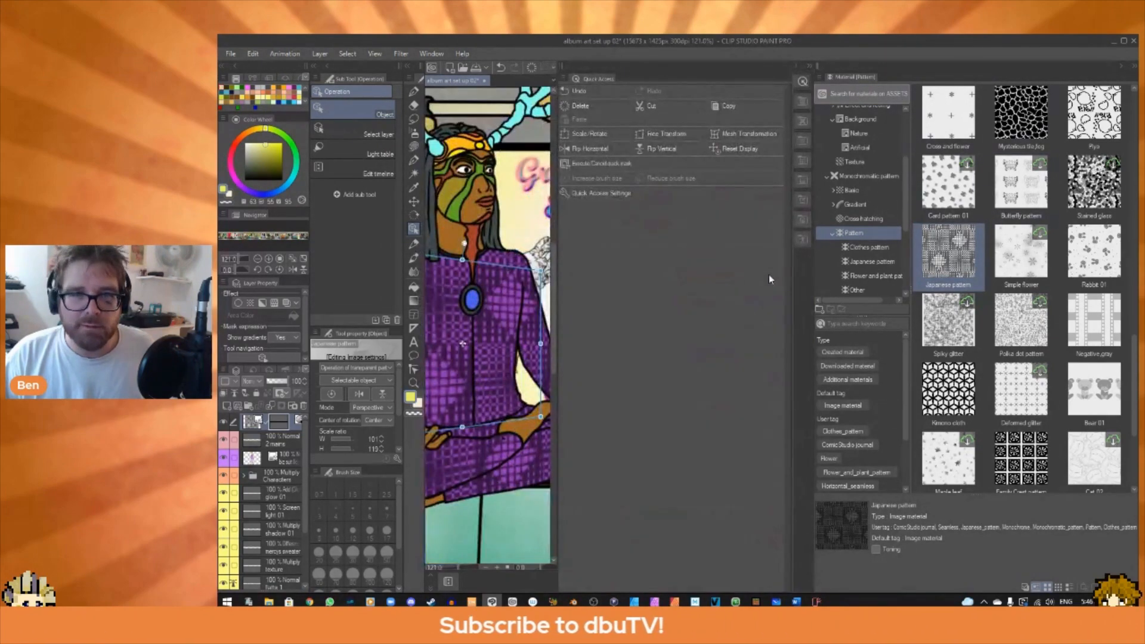
pyautogui.click(797, 67)
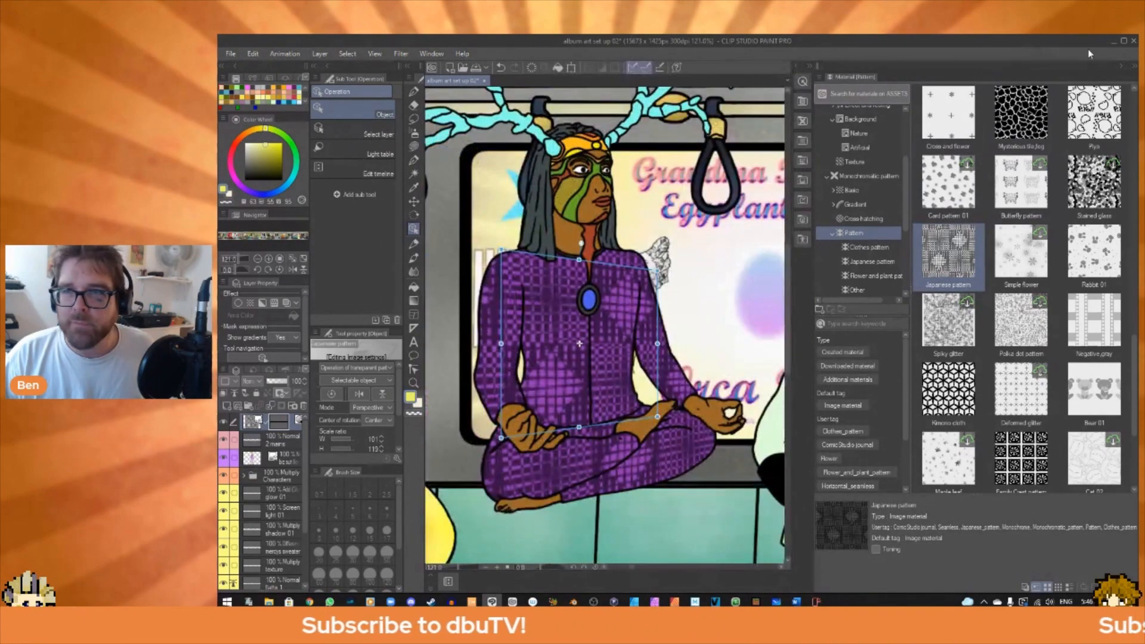
pyautogui.click(1124, 67)
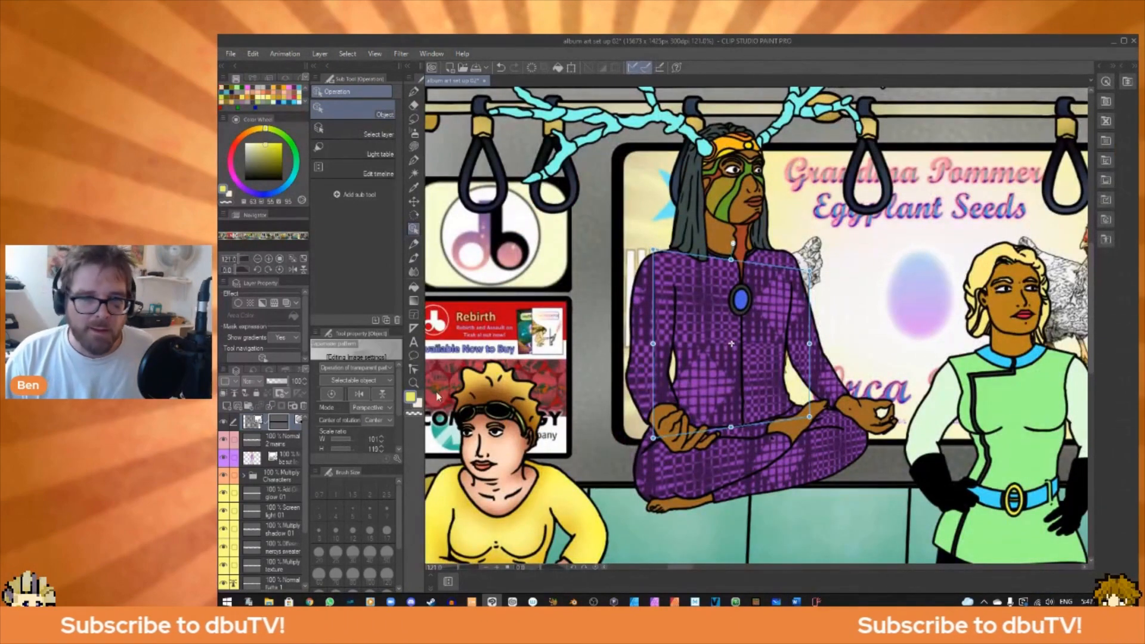
pyautogui.moveTo(253, 431); pyautogui.dragTo(276, 571)
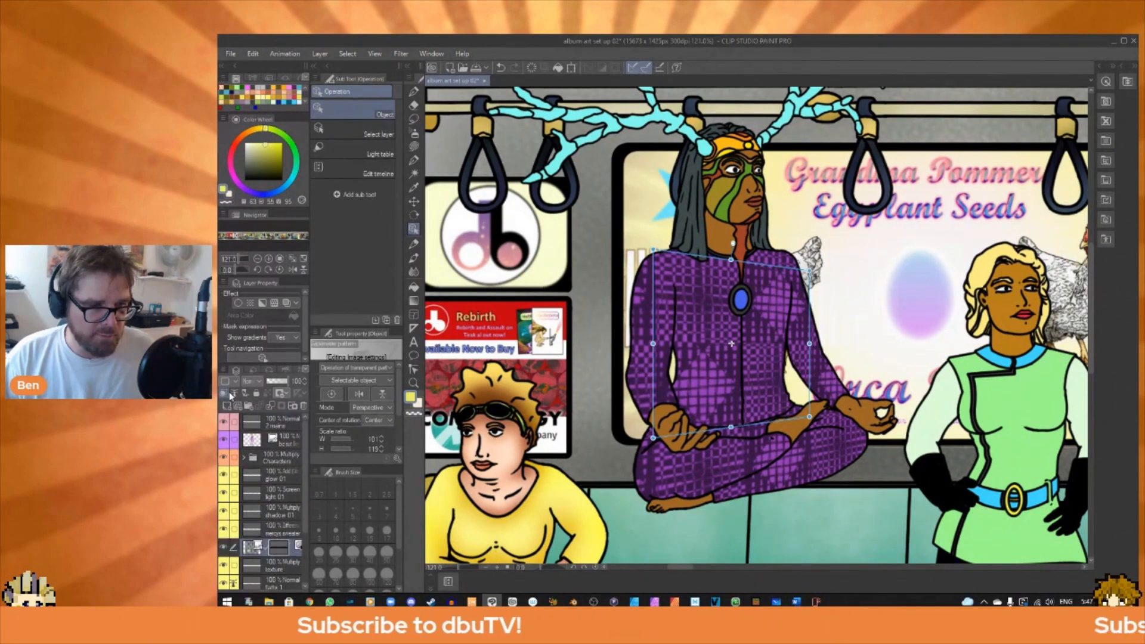
pyautogui.click(270, 406)
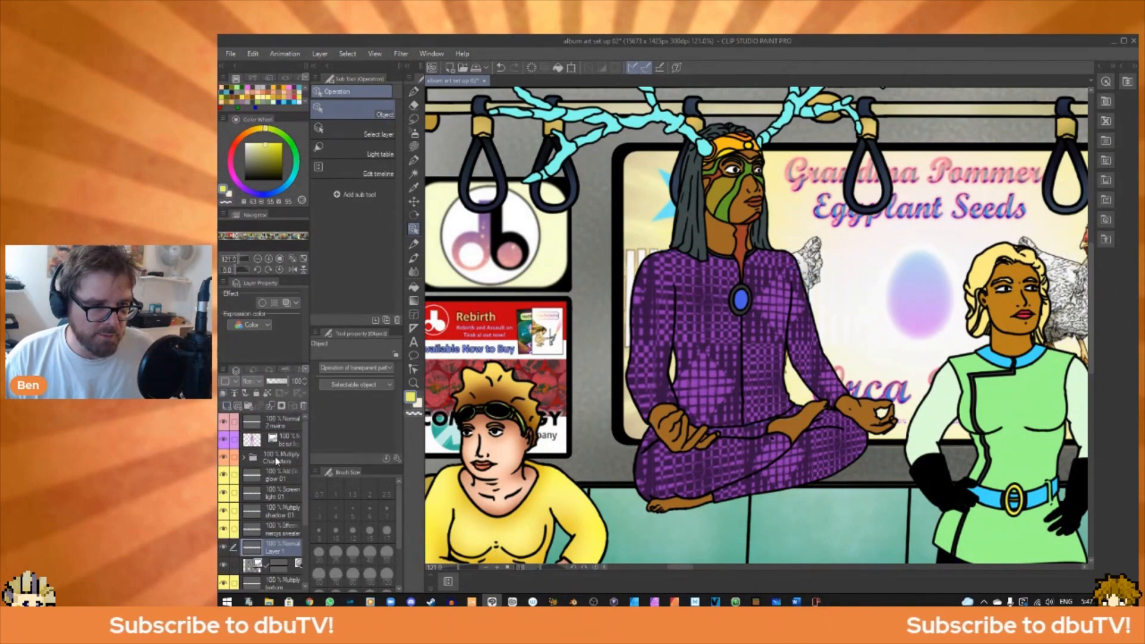
pyautogui.hotkey('ctrl', 'z')
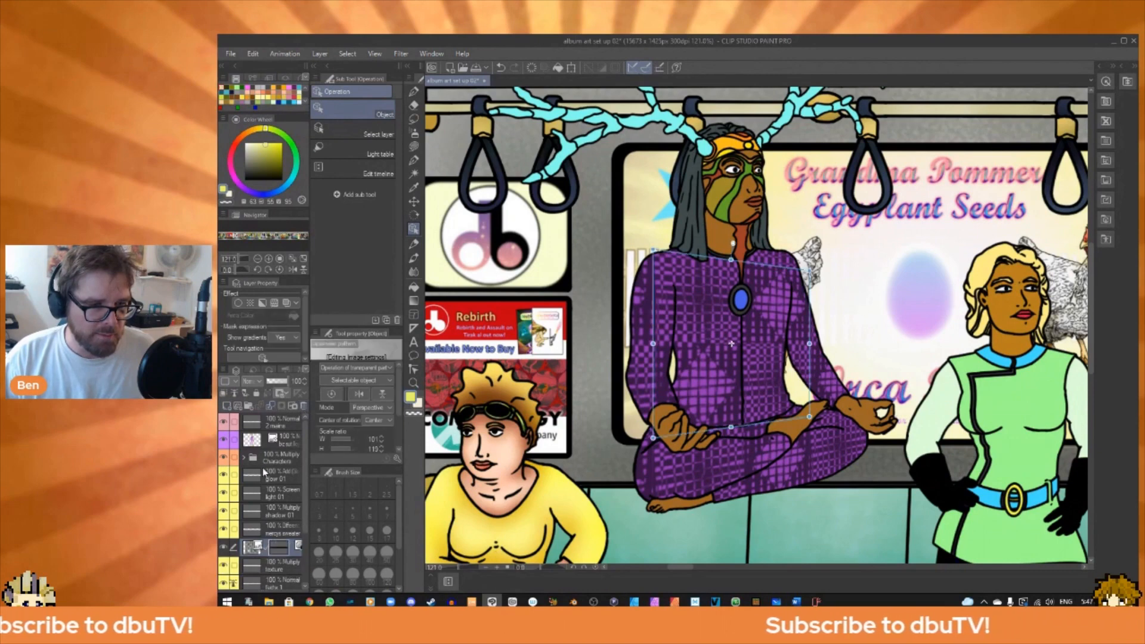
# Apply the Japanese pattern layer's mask to the layer.
pyautogui.click(233, 385)
pyautogui.click(285, 482)
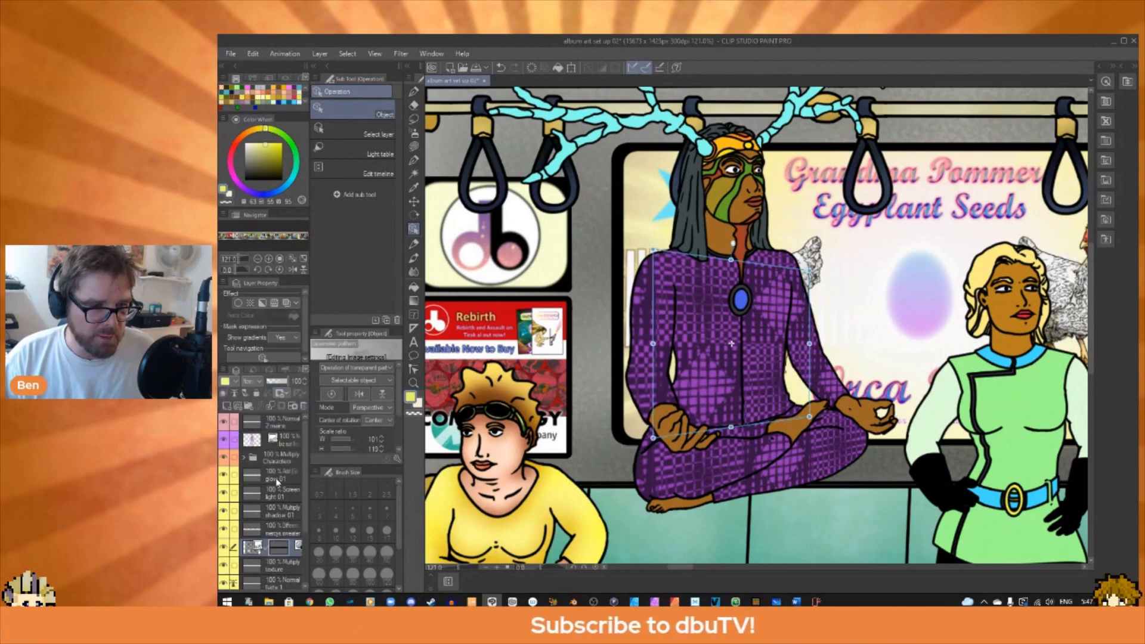
pyautogui.scroll(-2, 302, 495)
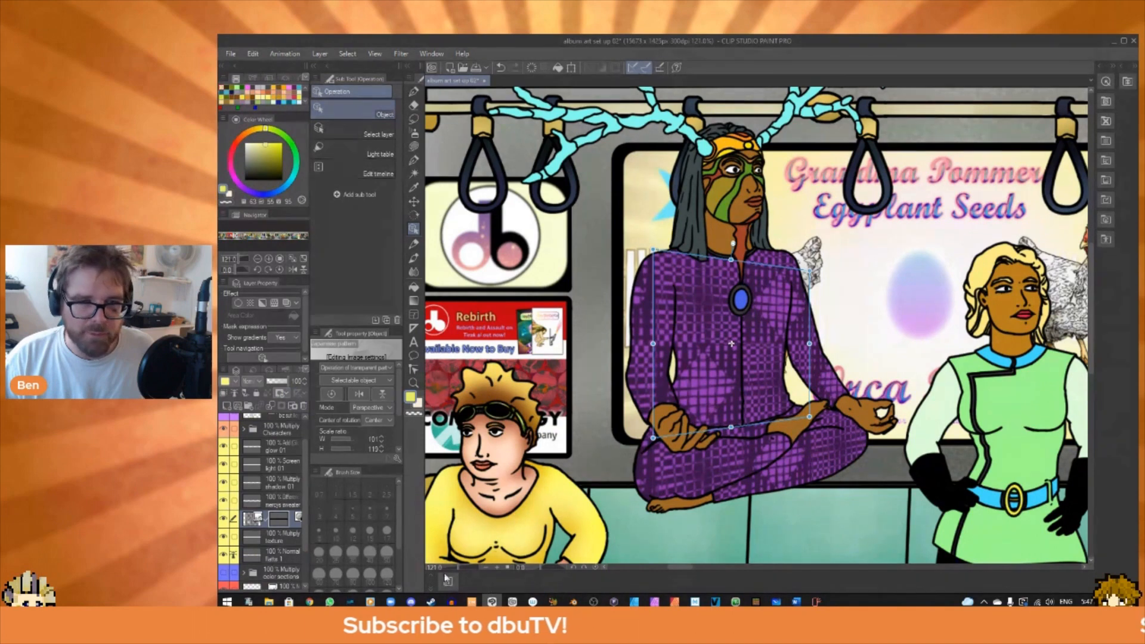
pyautogui.rightClick(281, 522)
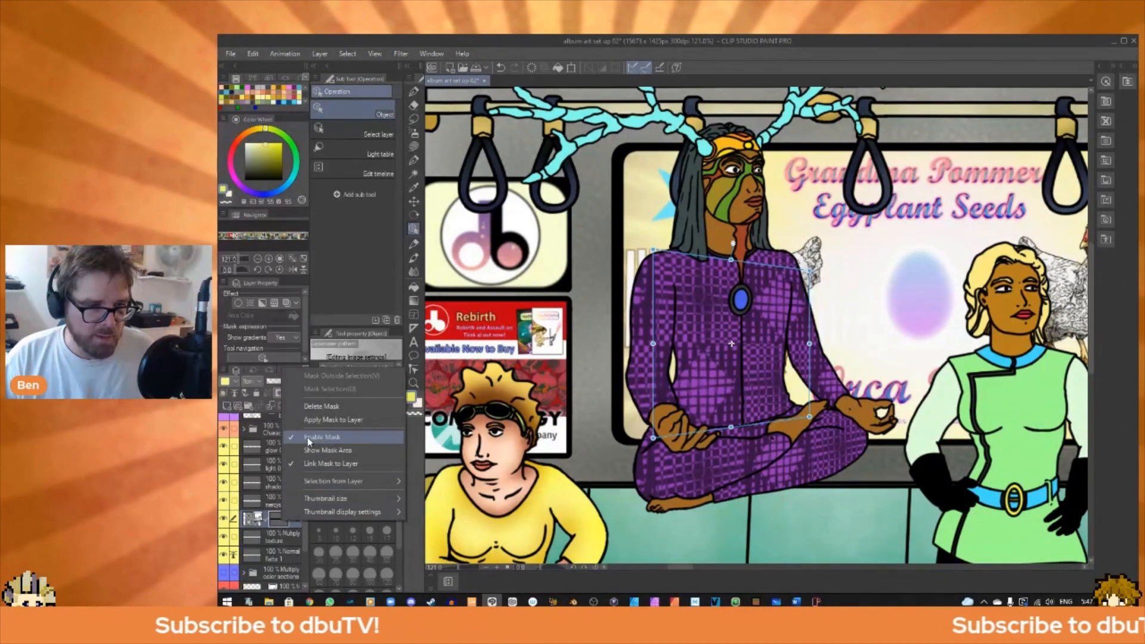
pyautogui.click(312, 421)
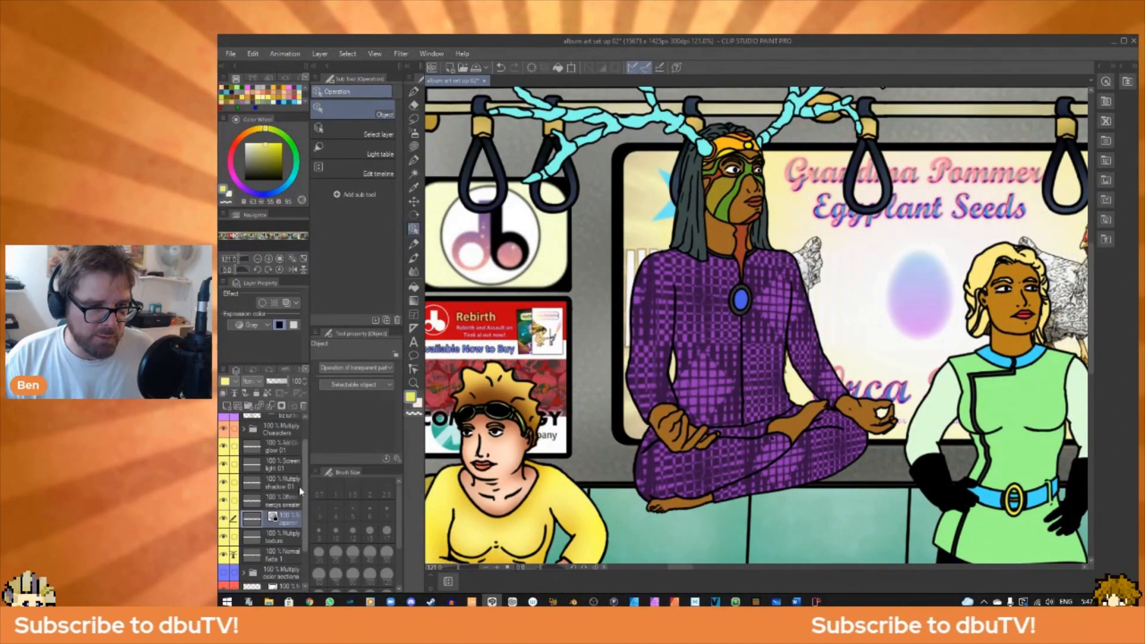
pyautogui.rightClick(281, 524)
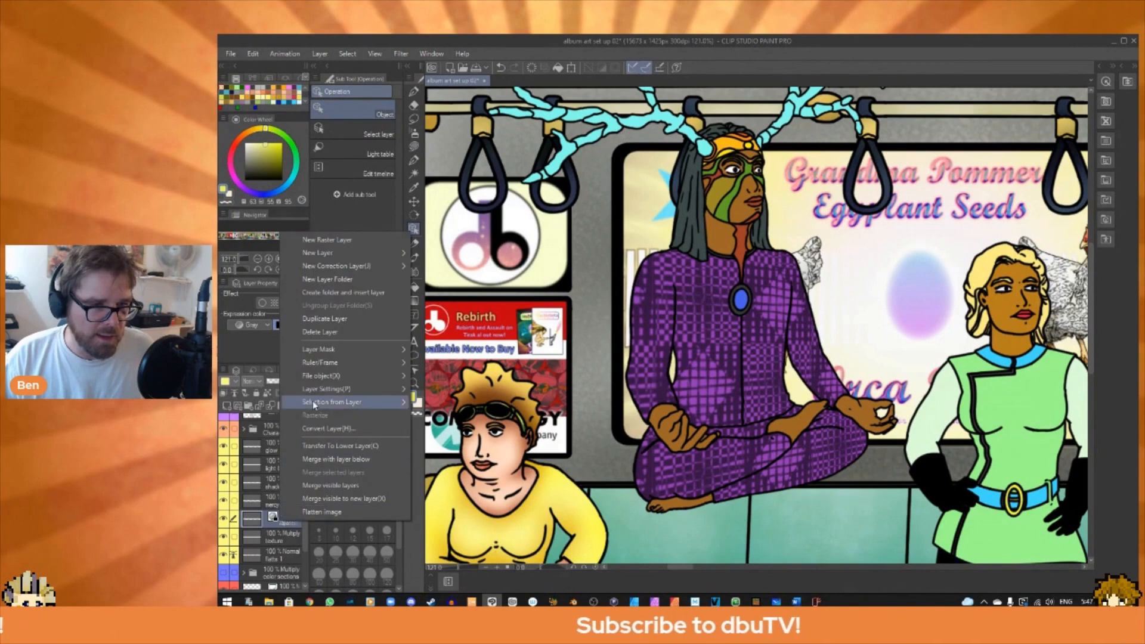
pyautogui.click(251, 523)
pyautogui.rightClick(253, 523)
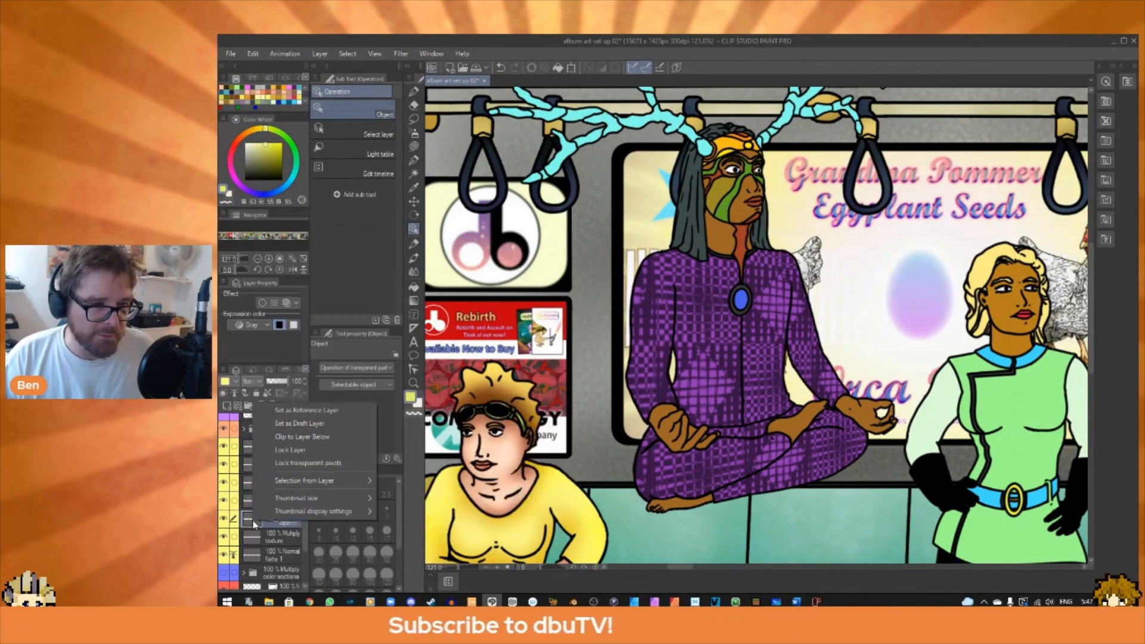
pyautogui.click(252, 519)
# Rename the Japanese pattern layer to "moon".
pyautogui.doubleClick(284, 522)
pyautogui.click(283, 522)
pyautogui.write('idoo')
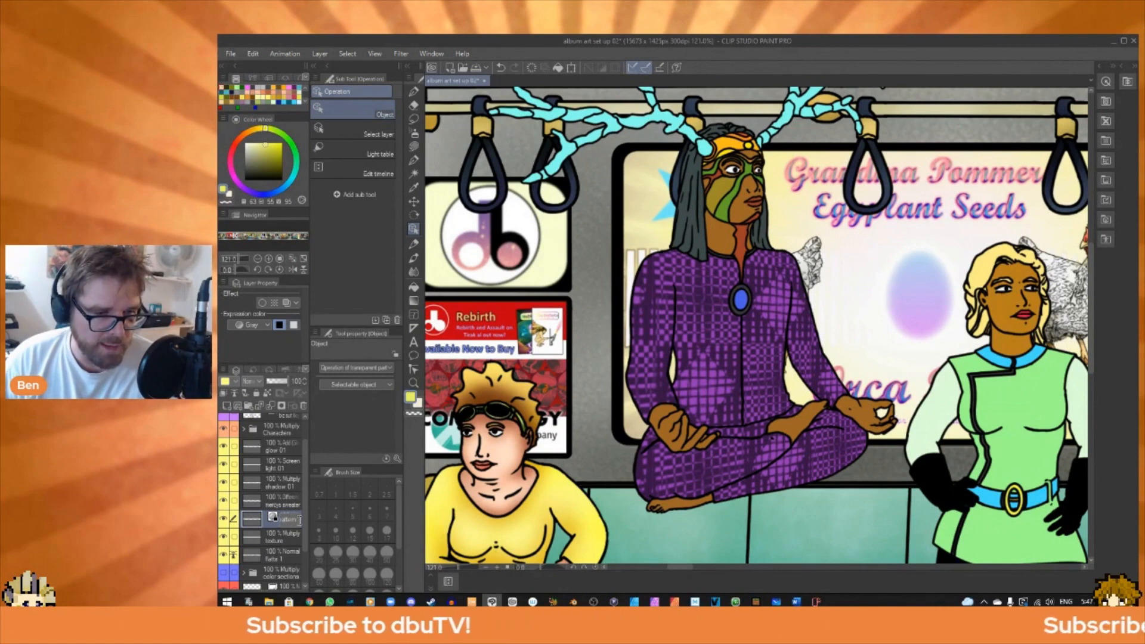
pyautogui.moveTo(275, 519); pyautogui.dragTo(261, 525)
pyautogui.press('BackSpace')
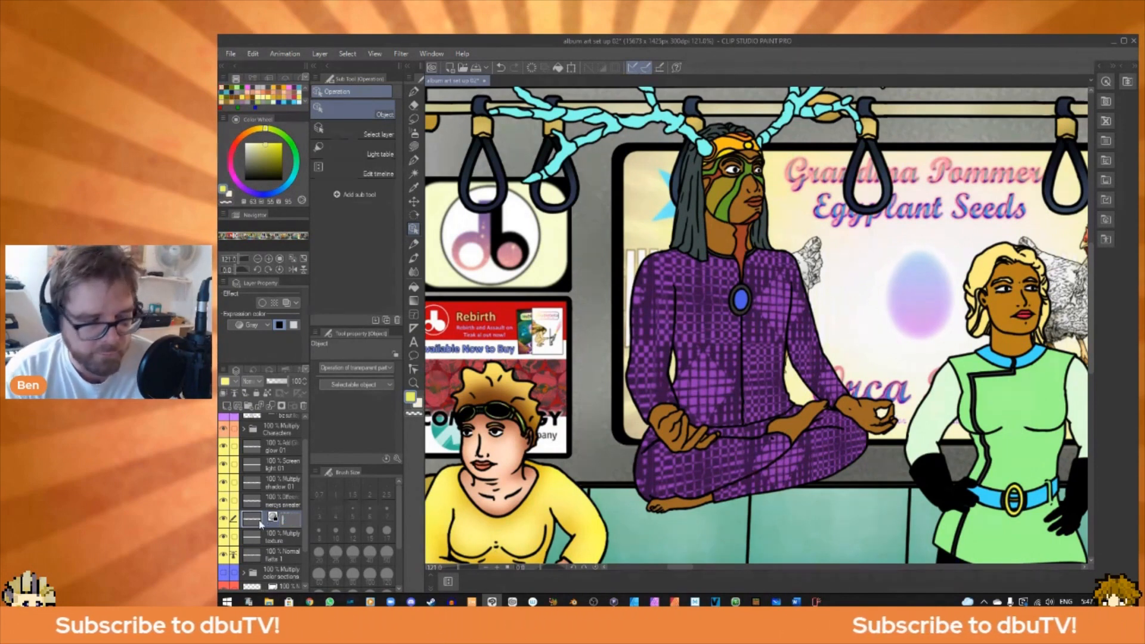
pyautogui.write('moon')
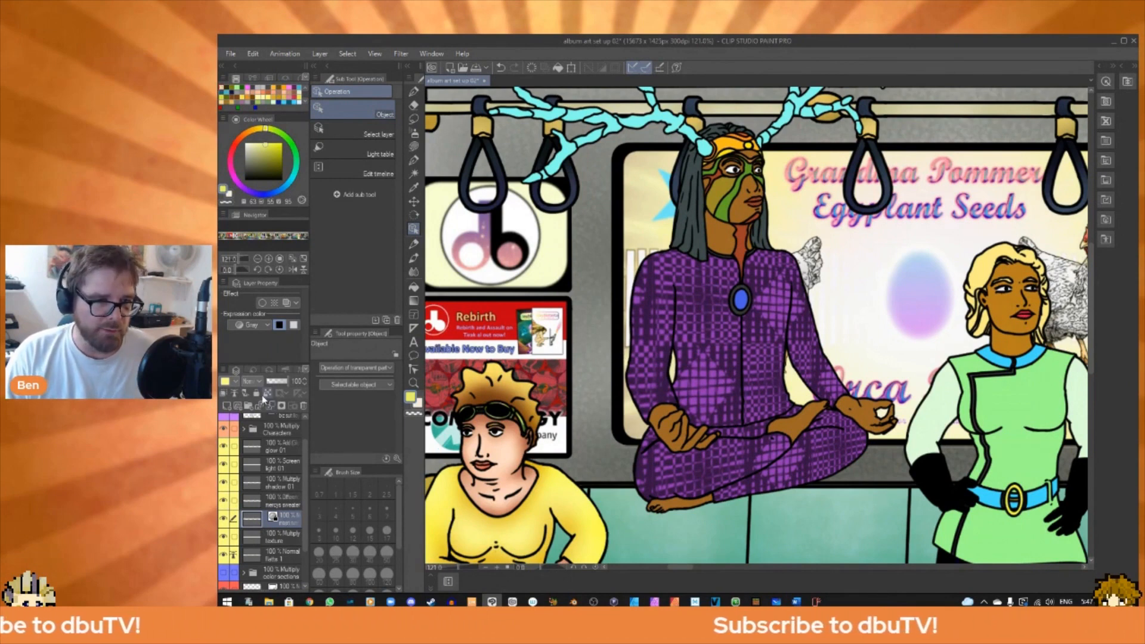
# Try the Subtract, Screen, Vivid light and Multiply blending modes on the pattern layer.
pyautogui.click(249, 381)
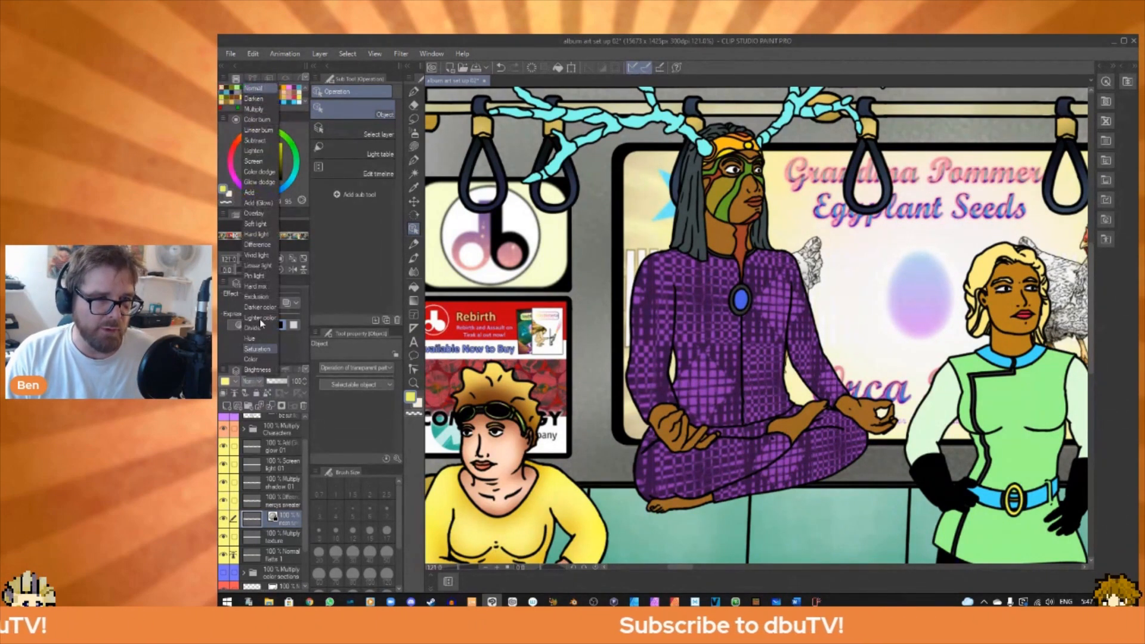
pyautogui.click(269, 142)
pyautogui.click(258, 382)
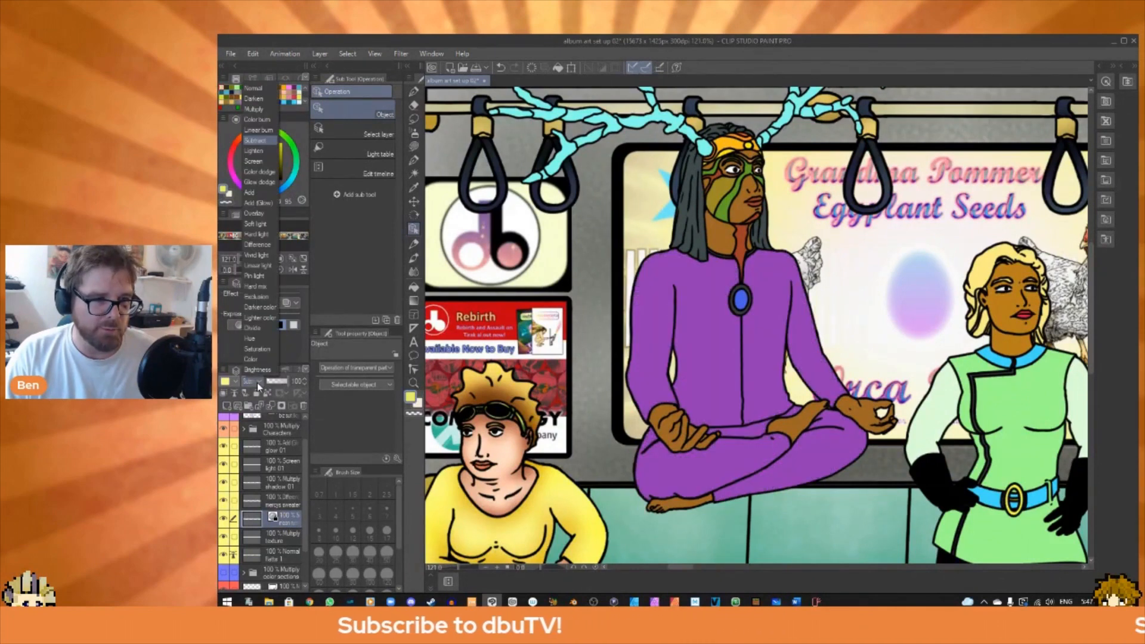
pyautogui.click(253, 161)
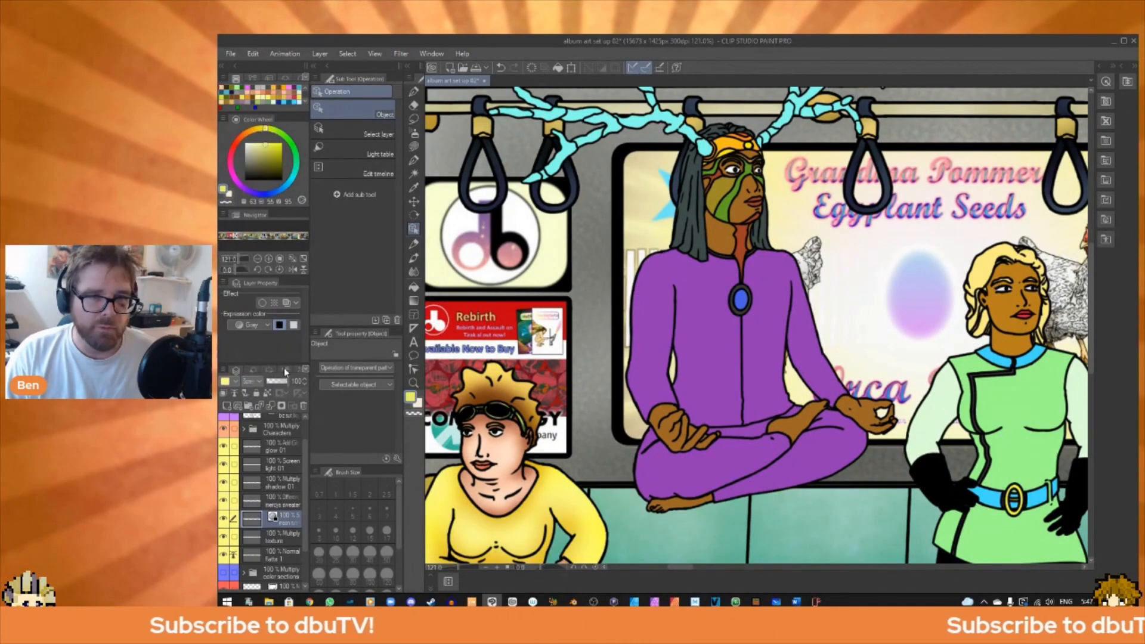
pyautogui.click(256, 383)
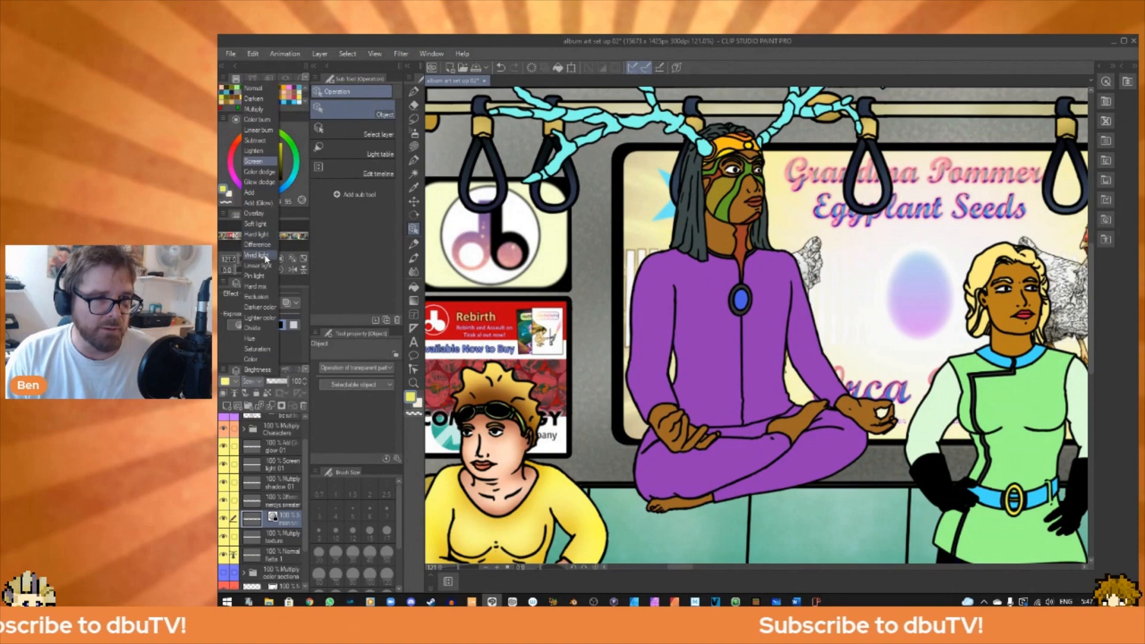
pyautogui.click(264, 260)
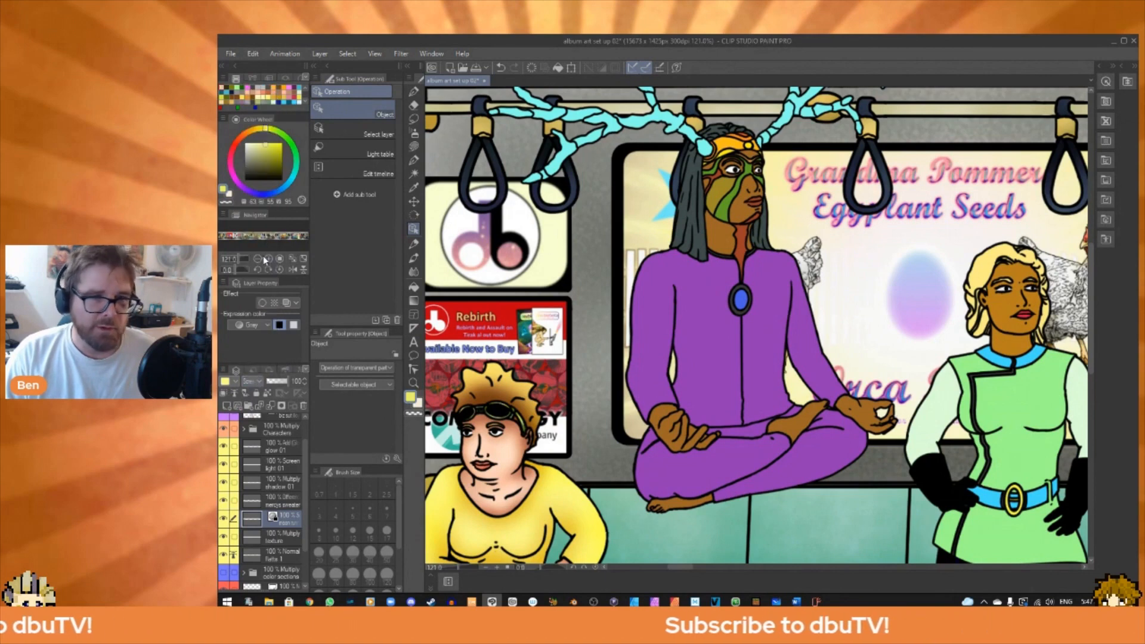
pyautogui.click(261, 380)
pyautogui.click(256, 110)
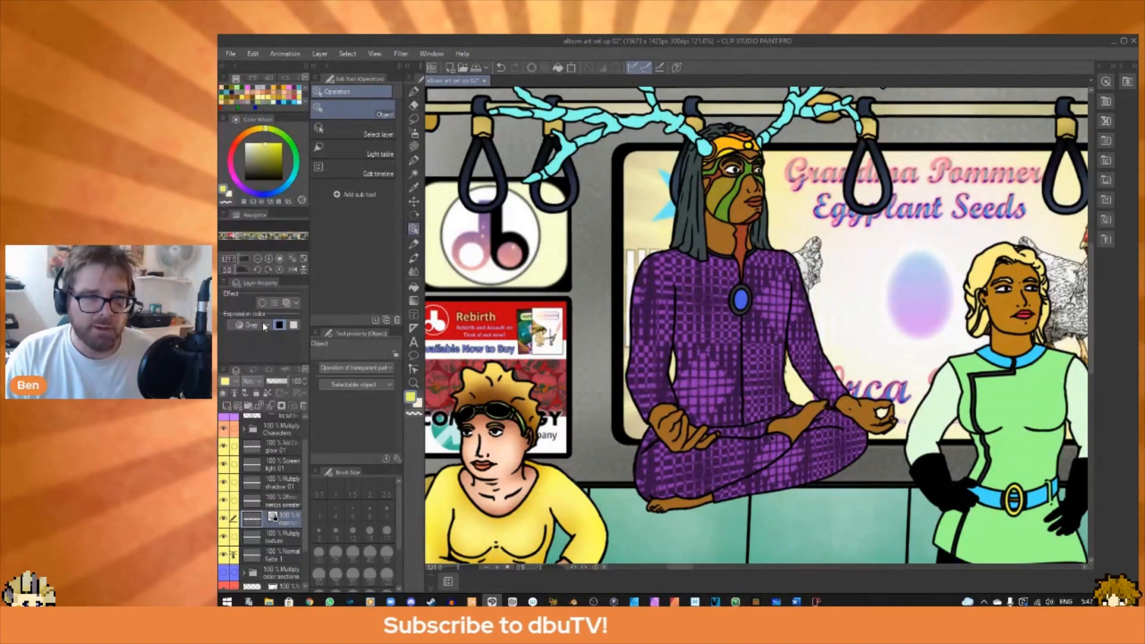
# Set the pattern layer's blending mode to Soft light and soften it with a Gaussian blur.
pyautogui.click(254, 379)
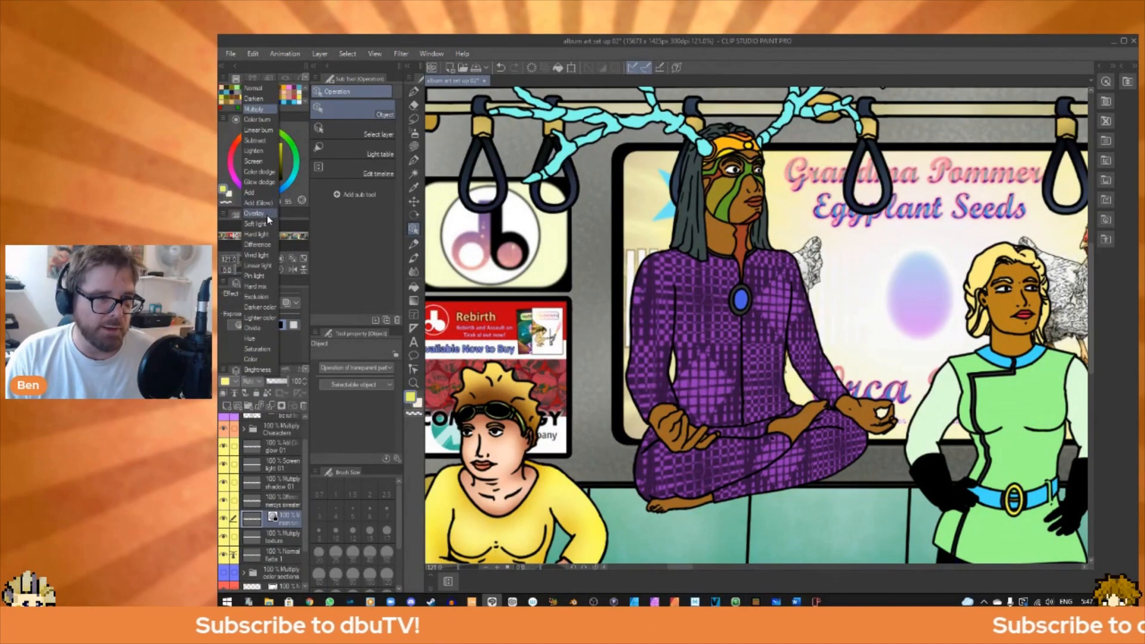
pyautogui.click(273, 232)
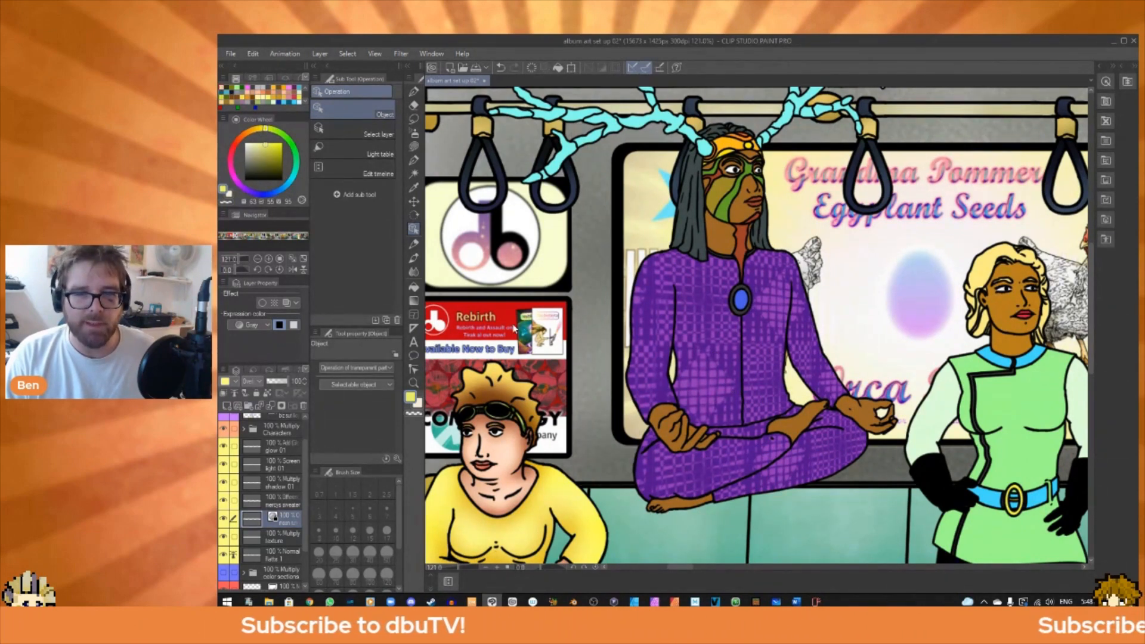
pyautogui.click(401, 58)
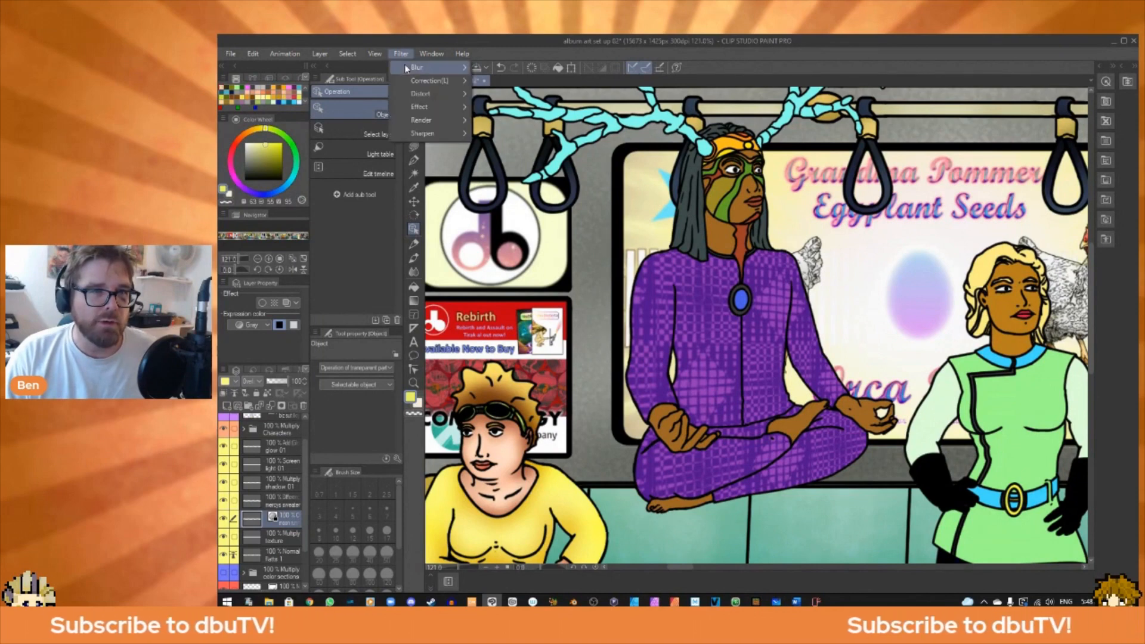
pyautogui.moveTo(418, 67)
pyautogui.click(492, 99)
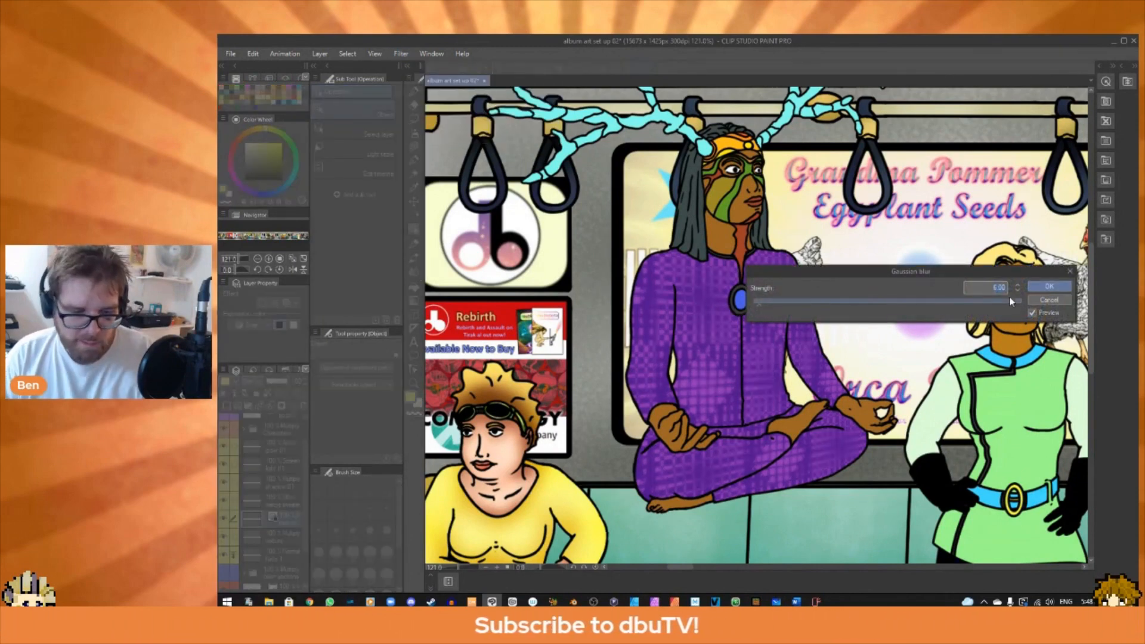
pyautogui.press('Return')
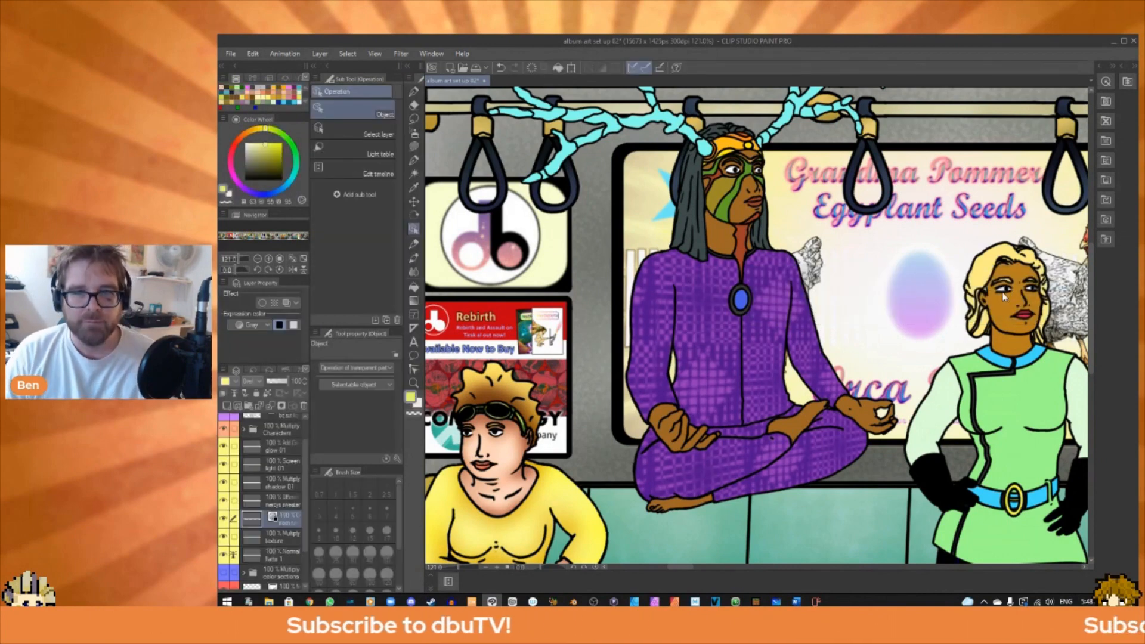
# Make the shadow 01 layer active and select the meditating character's purple outfit with Auto select for referred layers.
pyautogui.click(283, 539)
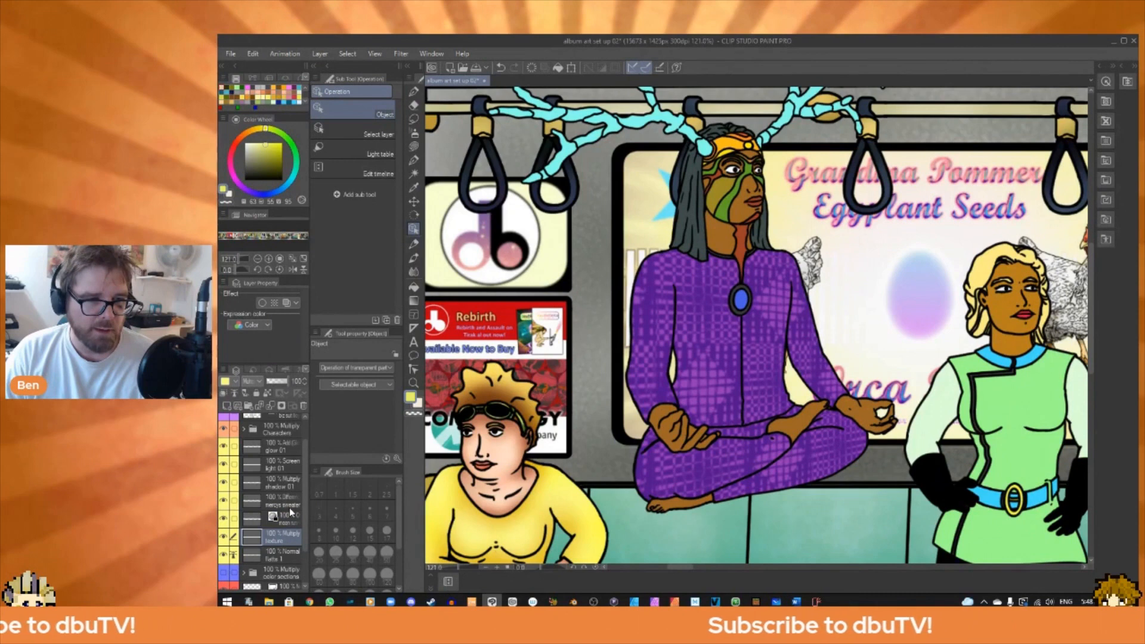
pyautogui.click(287, 493)
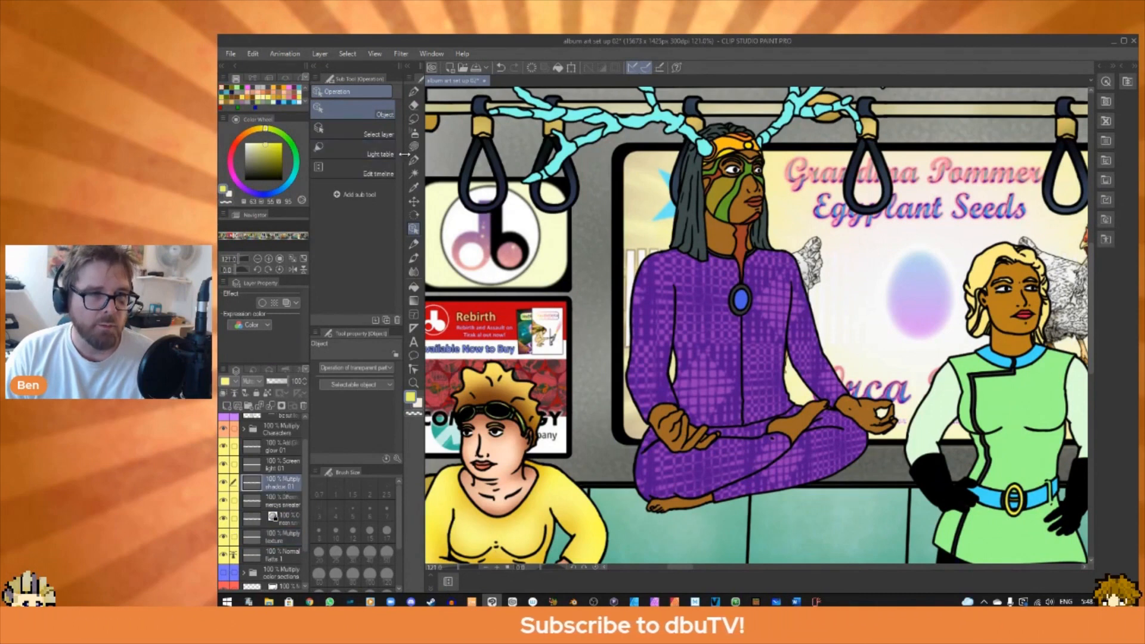
pyautogui.click(414, 173)
pyautogui.click(769, 444)
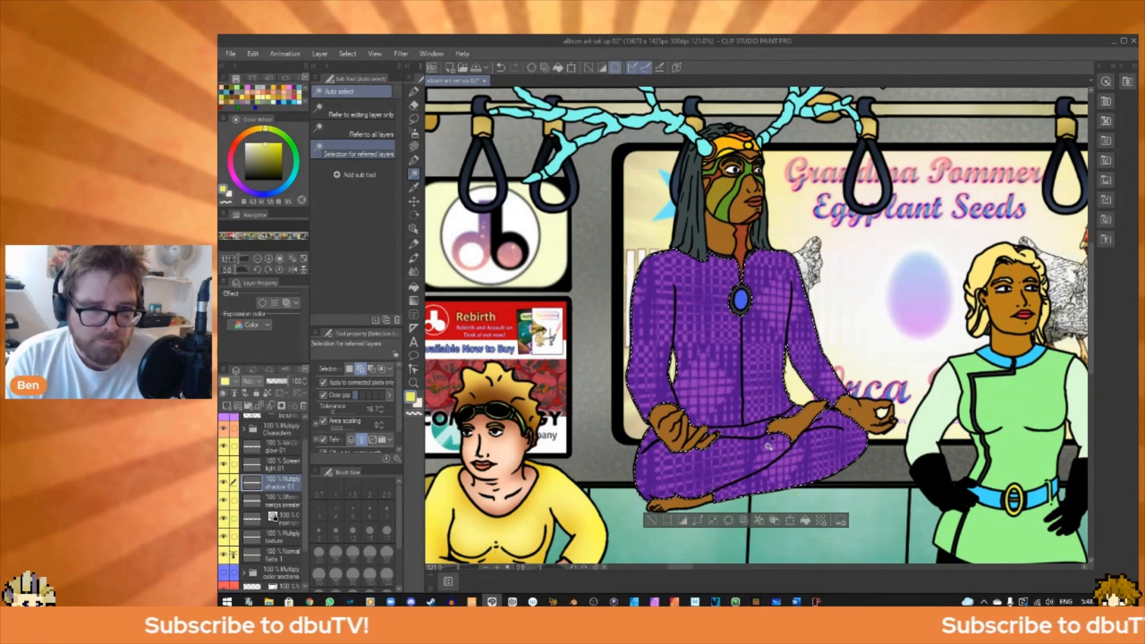
# Shade the selected outfit's sleeves, torso and crossed legs in dark purple with the Soft airbrush at size 100 on the shadow 01 layer.
pyautogui.click(414, 132)
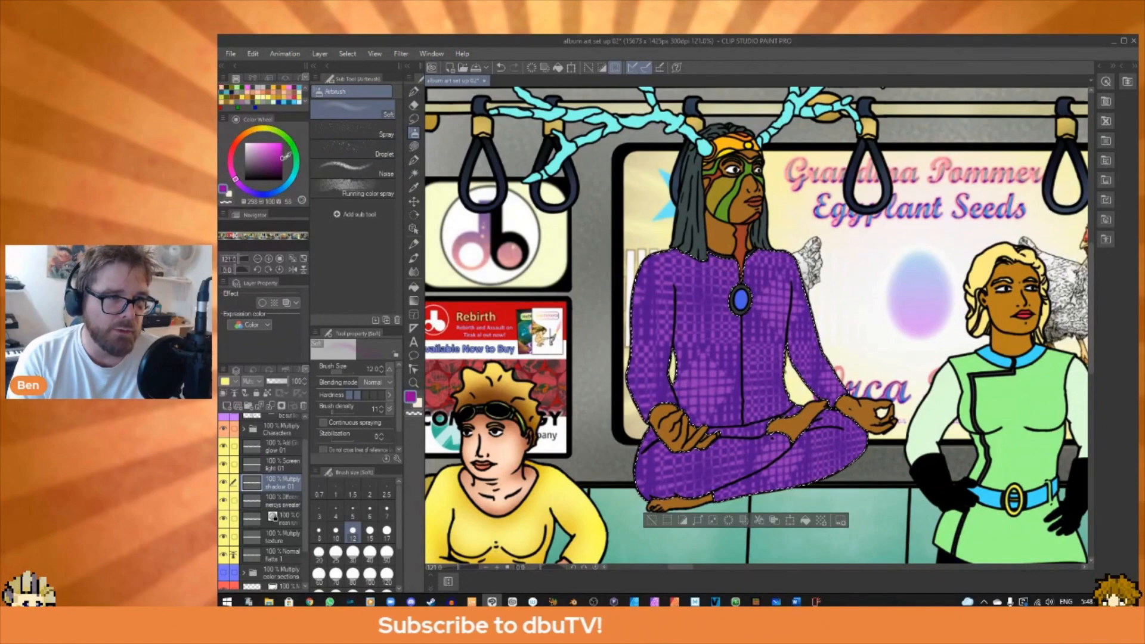
pyautogui.scroll(2, 738, 341)
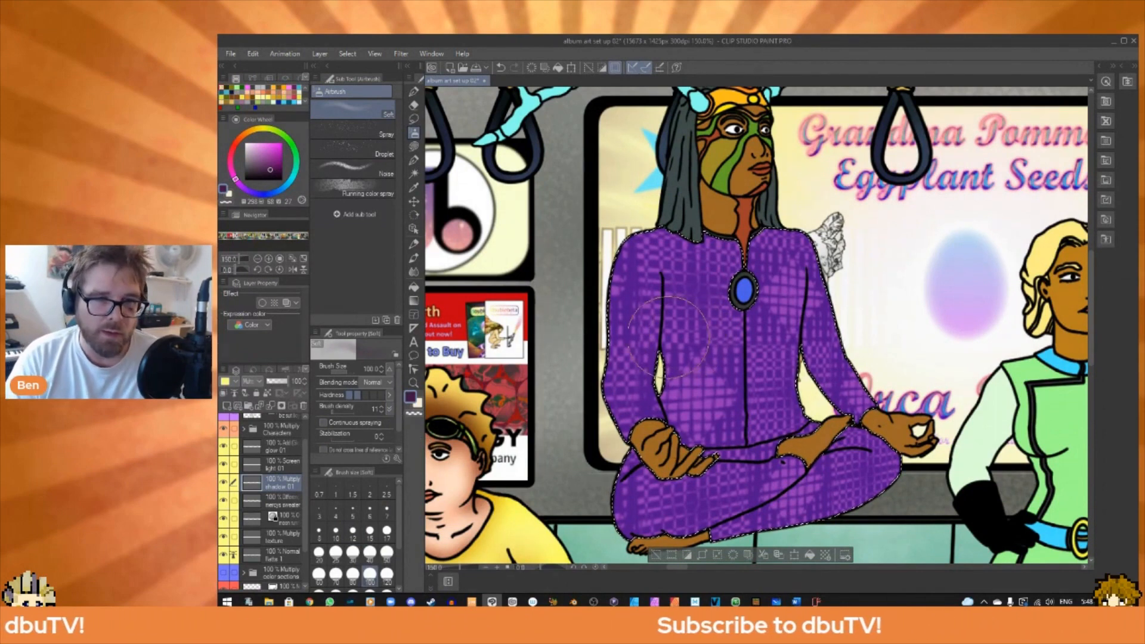
pyautogui.moveTo(665, 322); pyautogui.dragTo(660, 348)
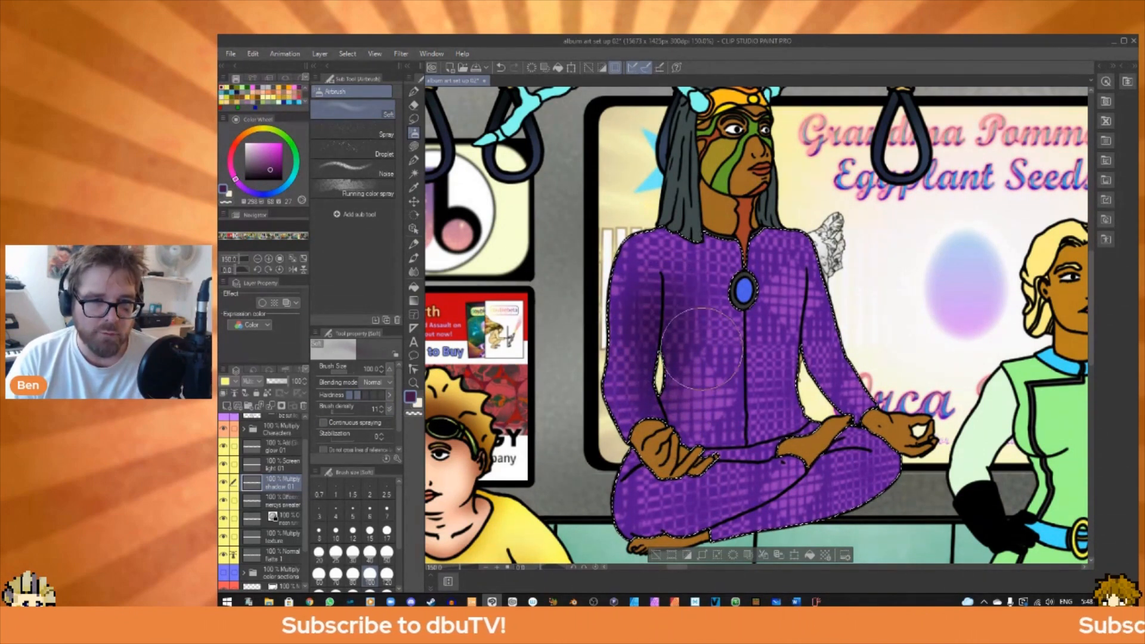
pyautogui.moveTo(800, 301); pyautogui.dragTo(778, 365)
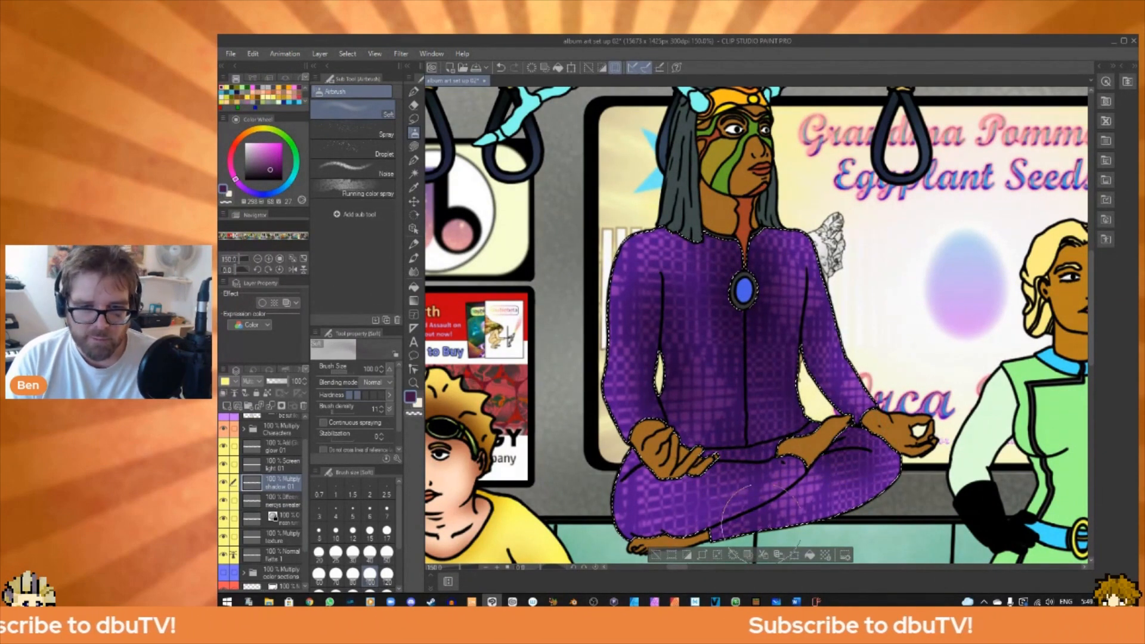
pyautogui.scroll(-3, 722, 524)
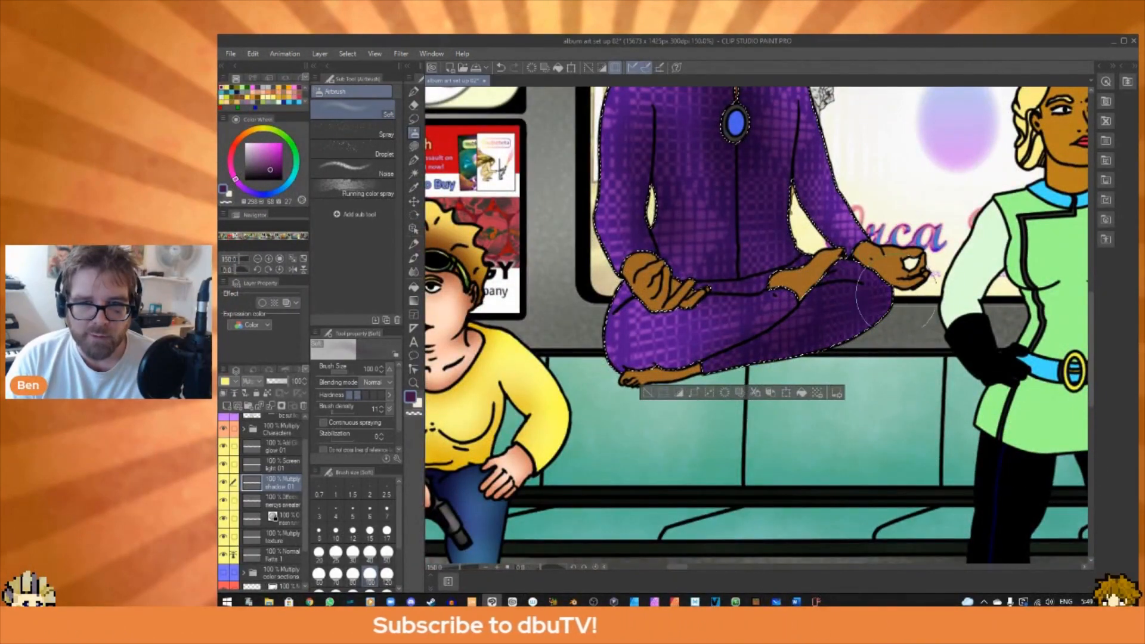
pyautogui.moveTo(897, 306)
pyautogui.mouseDown()
pyautogui.moveTo(823, 342)
pyautogui.moveTo(703, 352)
pyautogui.mouseUp()
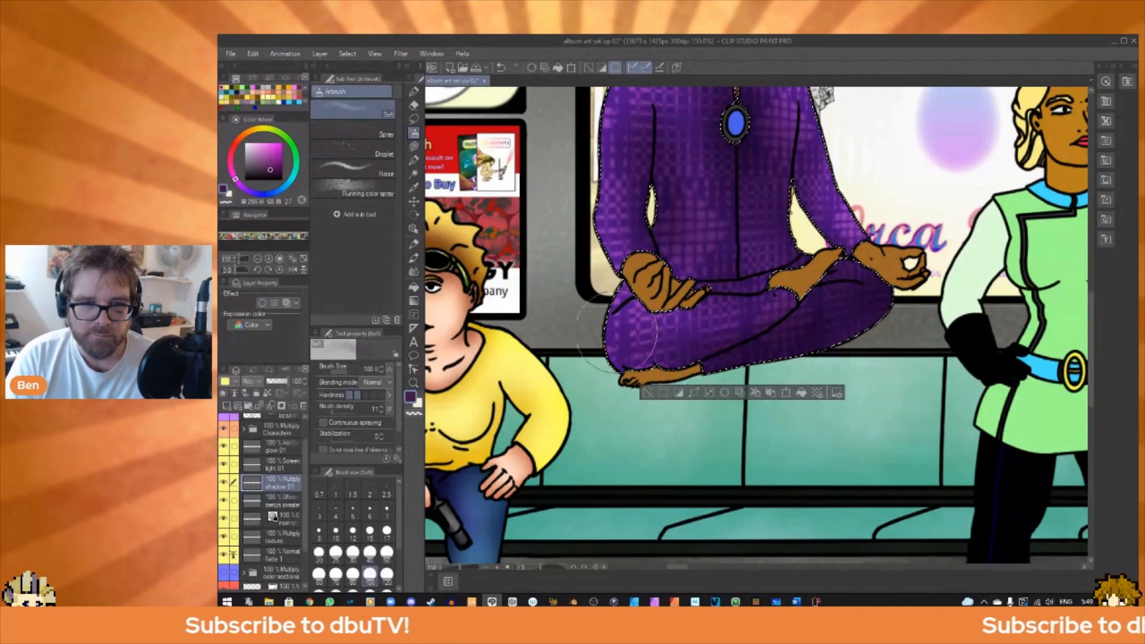
pyautogui.scroll(1, 656, 337)
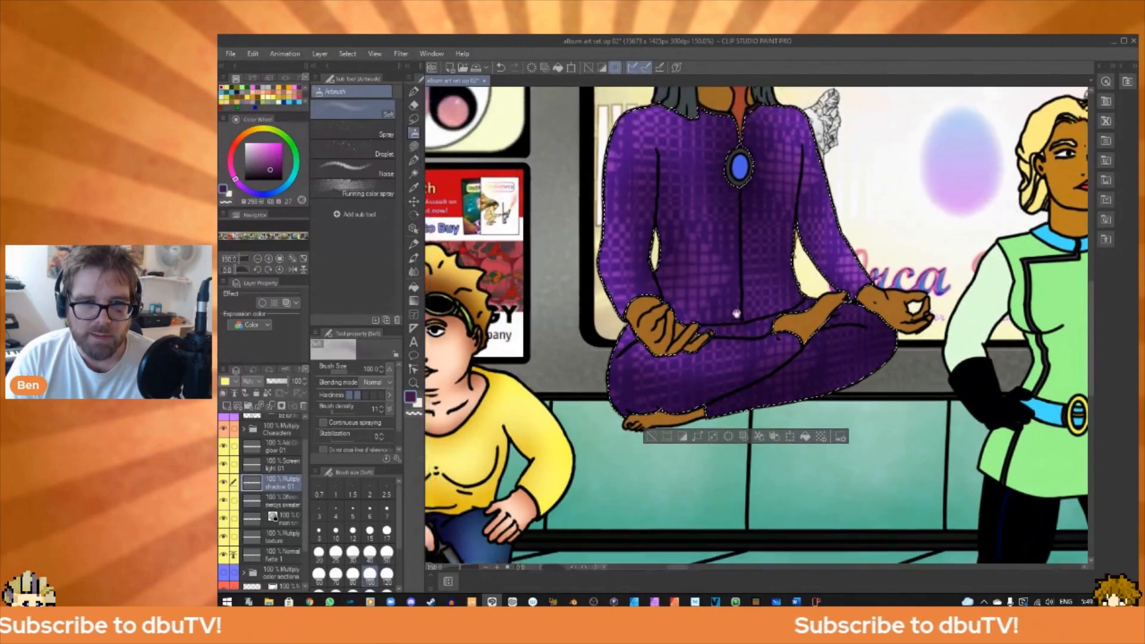
pyautogui.scroll(1, 626, 239)
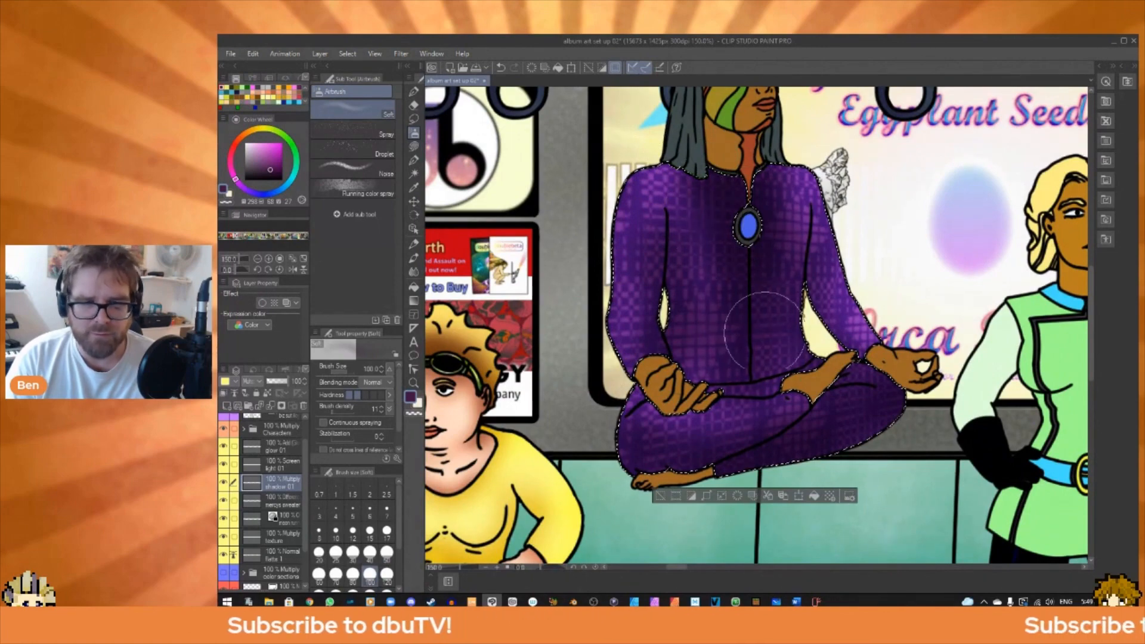
pyautogui.scroll(-2, 750, 382)
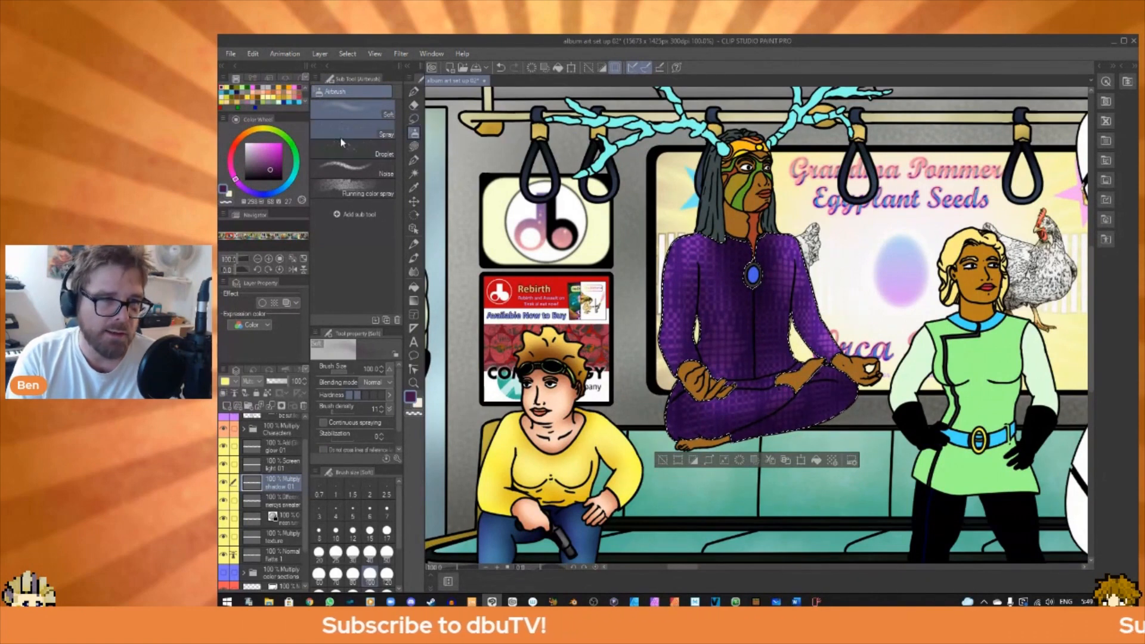
# Airbrush light purple highlights on the outfit using the light 01 and glow 01 layers, brightening the shoulders and upper sleeve.
pyautogui.click(268, 143)
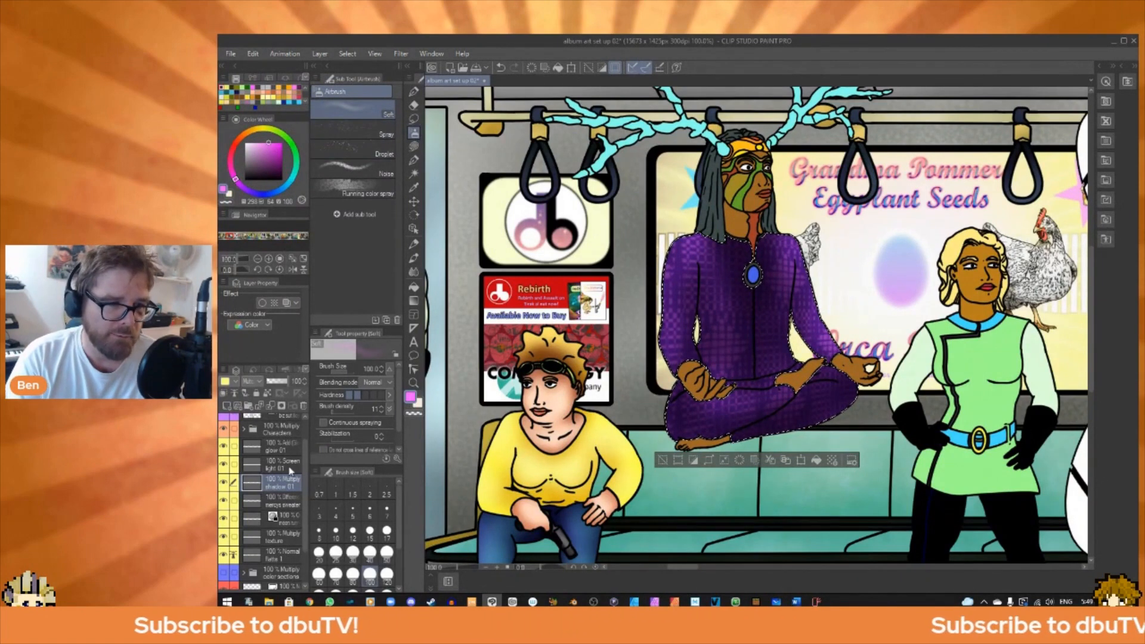
pyautogui.click(288, 467)
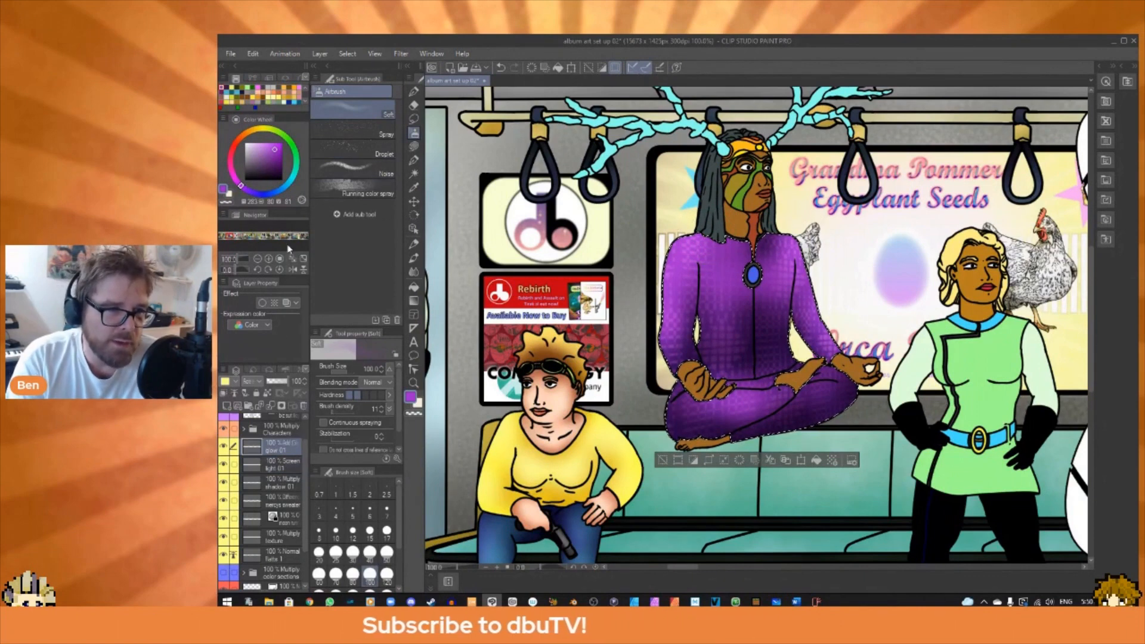
pyautogui.click(264, 144)
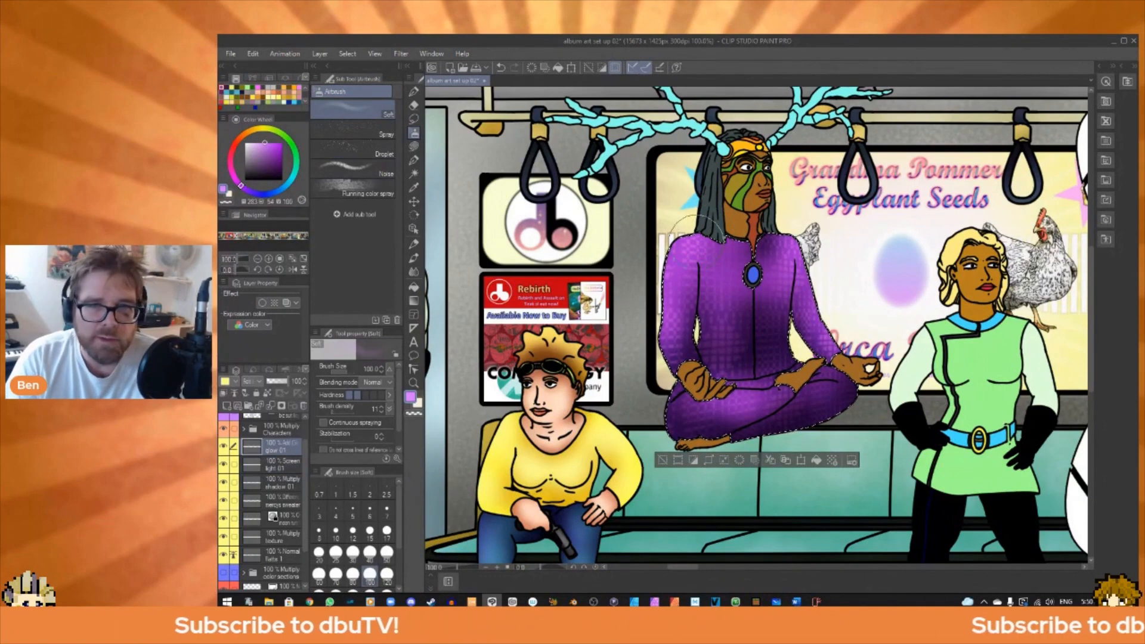
pyautogui.moveTo(670, 236)
pyautogui.mouseDown()
pyautogui.moveTo(735, 290)
pyautogui.moveTo(726, 237)
pyautogui.moveTo(706, 225)
pyautogui.moveTo(747, 257)
pyautogui.moveTo(706, 234)
pyautogui.moveTo(785, 238)
pyautogui.mouseUp()
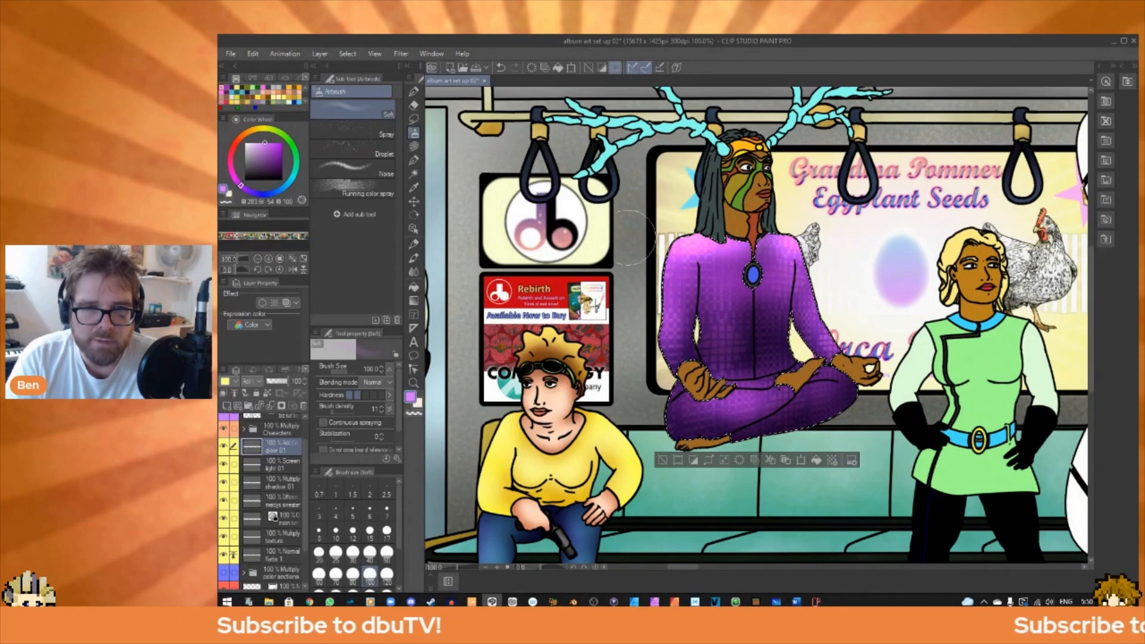
pyautogui.moveTo(787, 244); pyautogui.dragTo(805, 281)
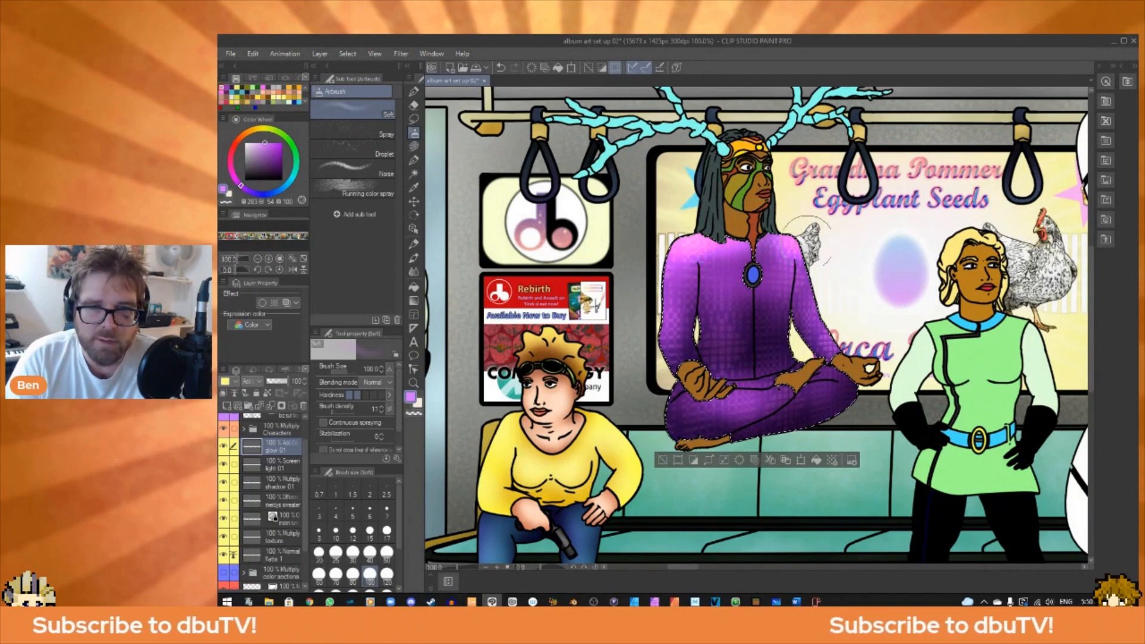